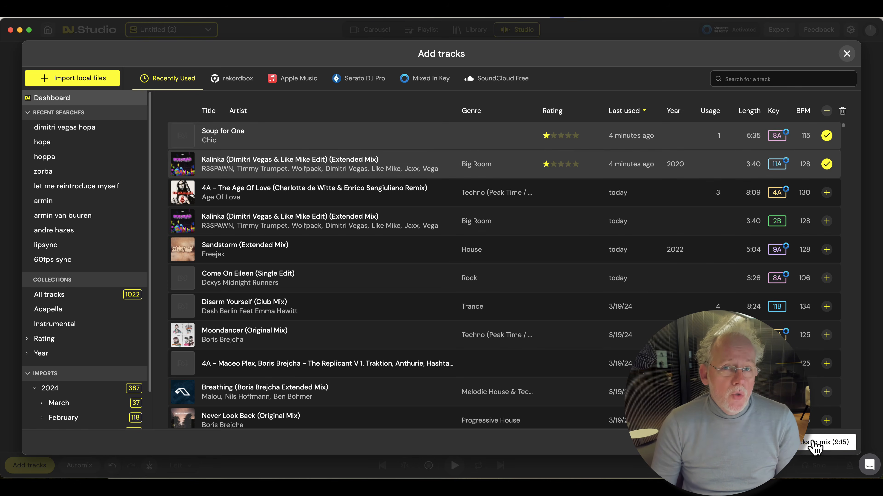
Add the two selected tracks, Soup for One and Kalinka, to the mix
left_click(815, 446)
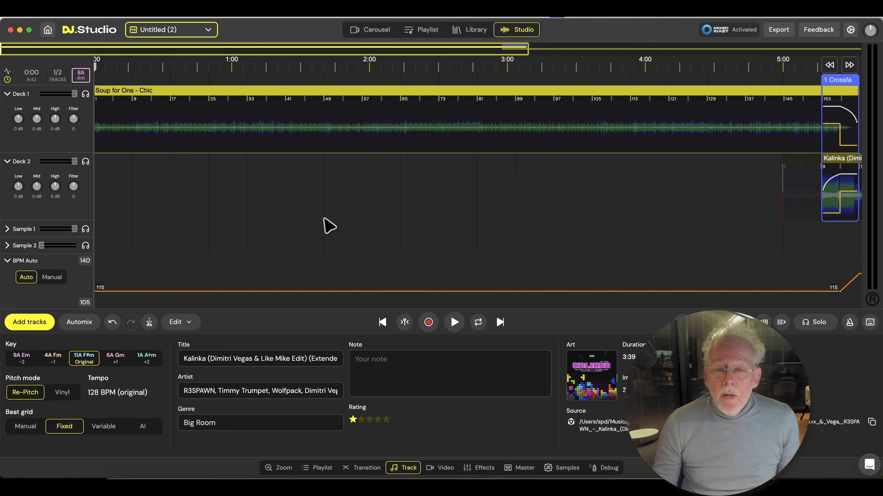
scroll(323, 218, "down", 5)
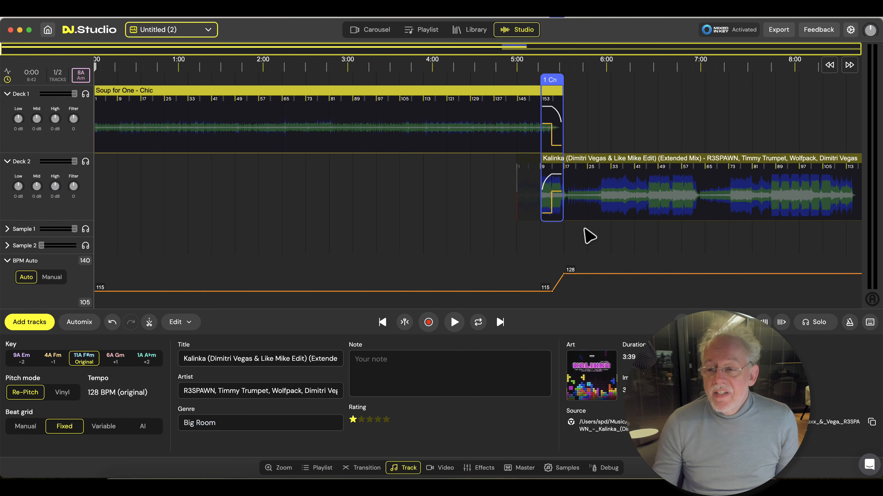
Play Kalinka from about 5:46, shortly after the crossfade, and stop playback
left_click(601, 236)
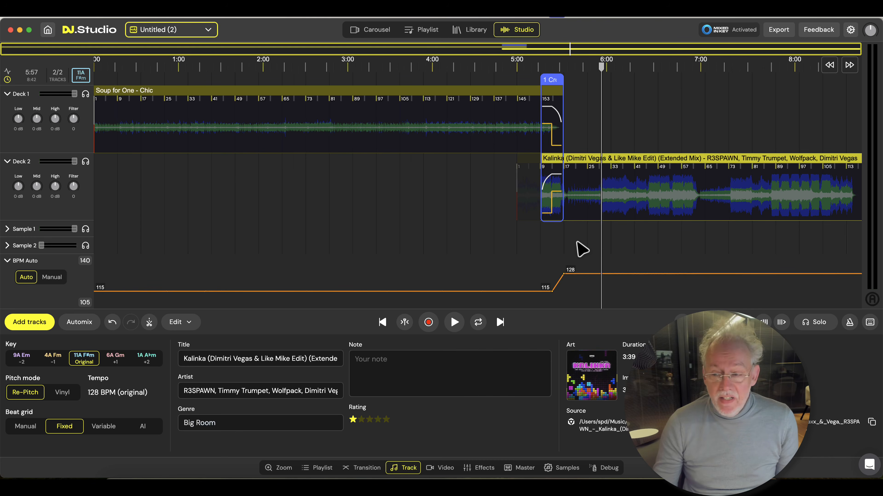
left_click(585, 240)
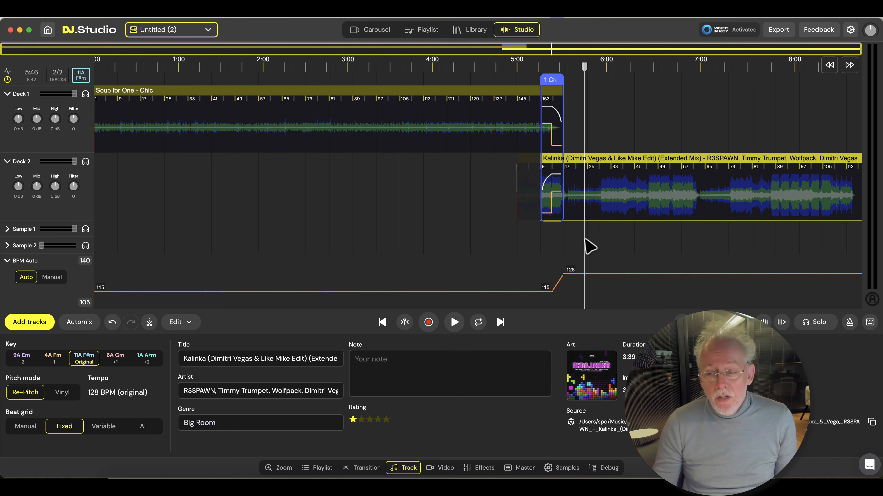
key("space")
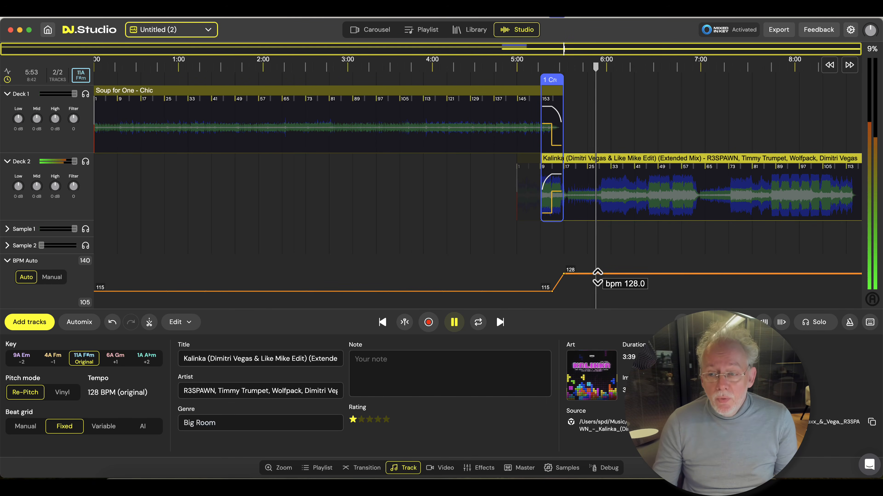
key("space")
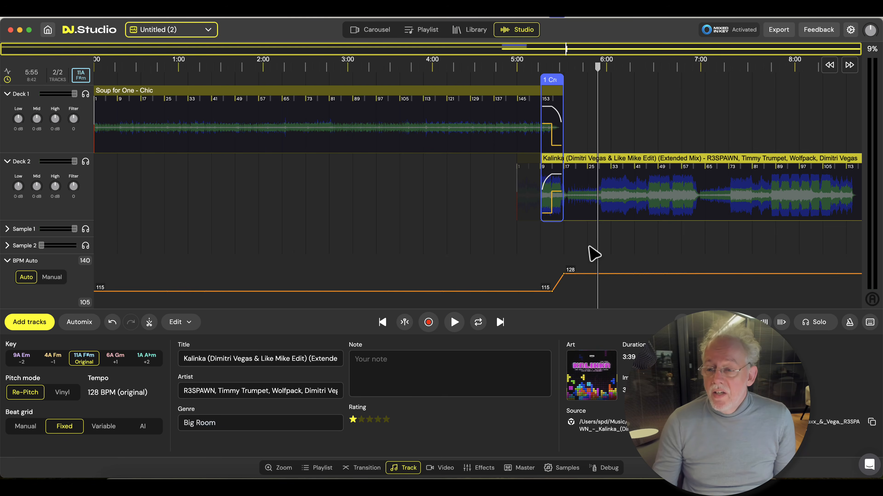
Shift the Kalinka track so it starts right at the end of the crossfade, and play its opening bars
scroll(588, 247, "up", 3)
left_click_drag(568, 162, 631, 164)
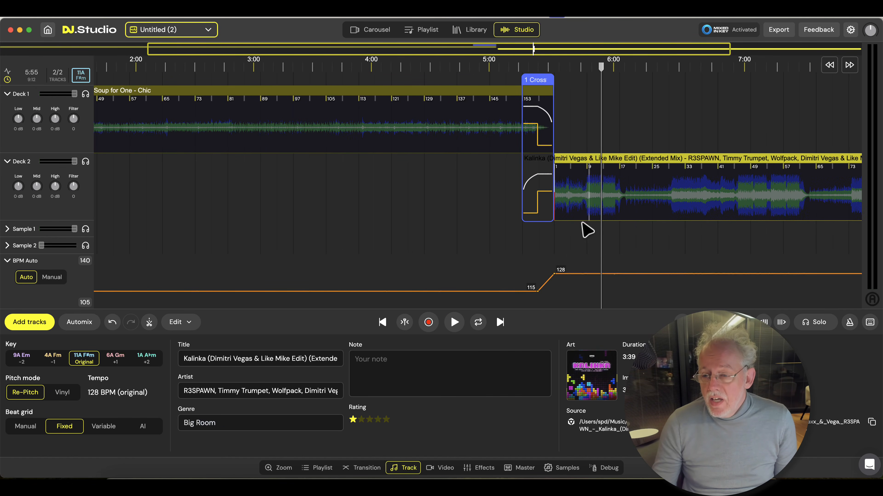
left_click(559, 235)
key("space")
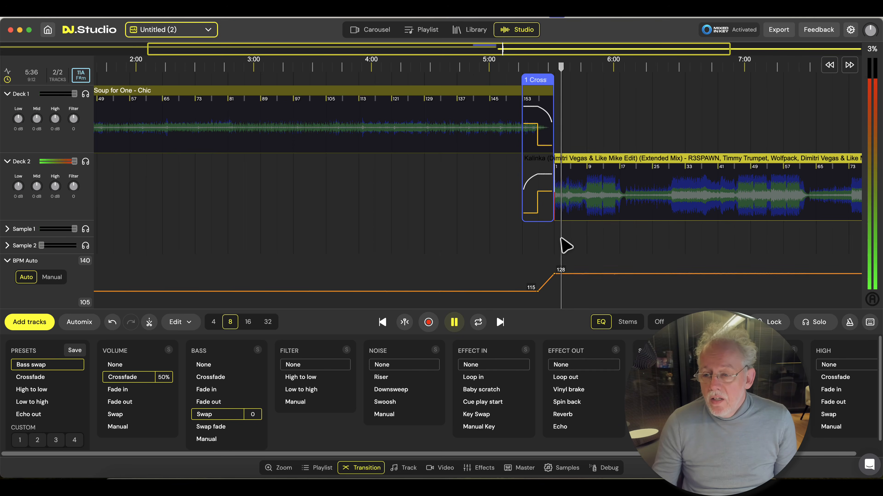
scroll(566, 246, "up", 3)
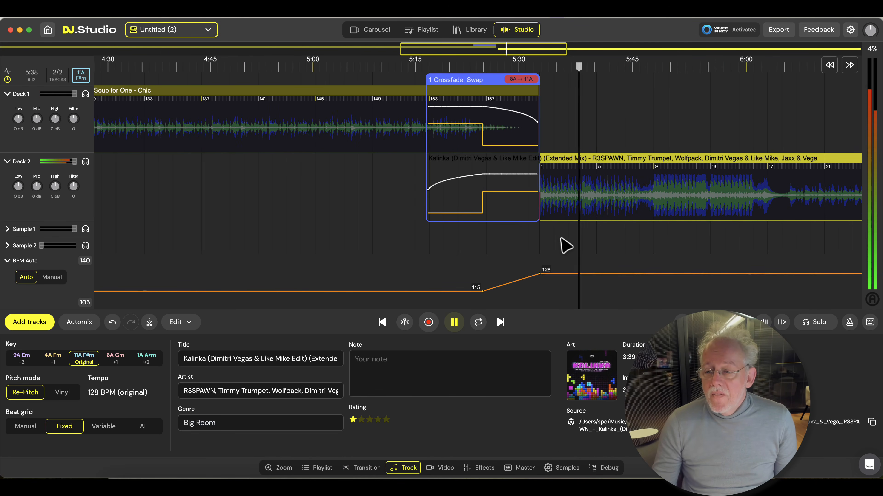
key("space")
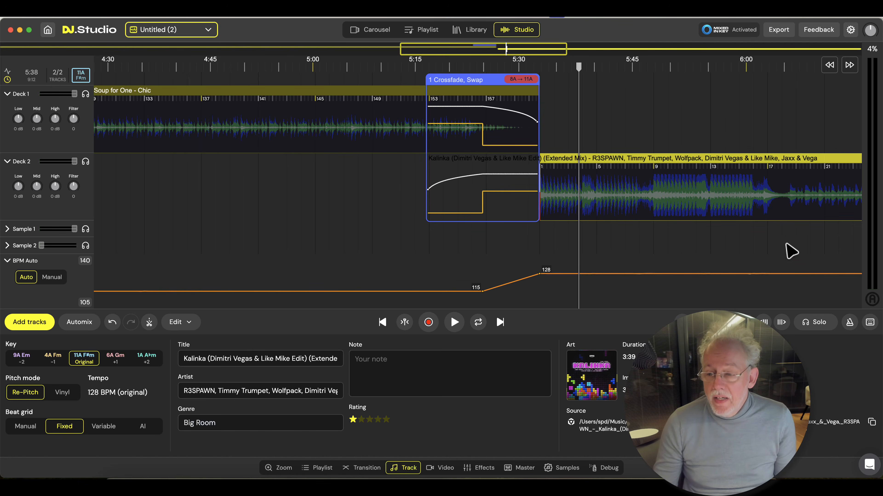
Select the second bar of Kalinka's intro and copy only its drums to the Sample 1 lane
left_click(573, 246)
key("Left")
key("Left")
key("Left")
key("Left")
key("Right")
key("Right")
key("Right")
key("Left")
key("shift+Right")
key("shift+Right")
key("shift+Left")
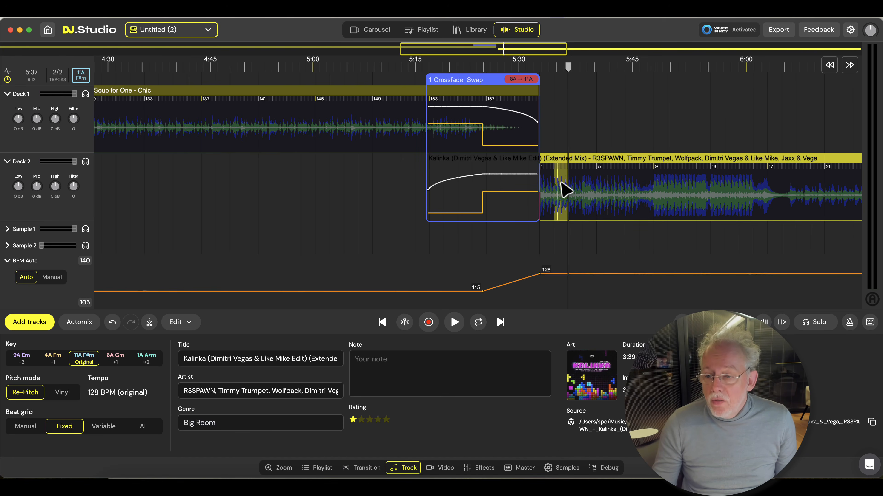
right_click(565, 189)
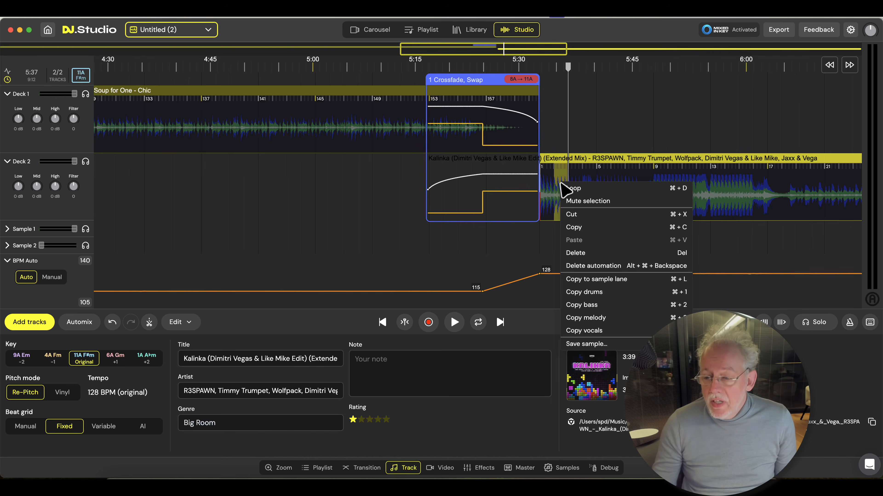
left_click(595, 292)
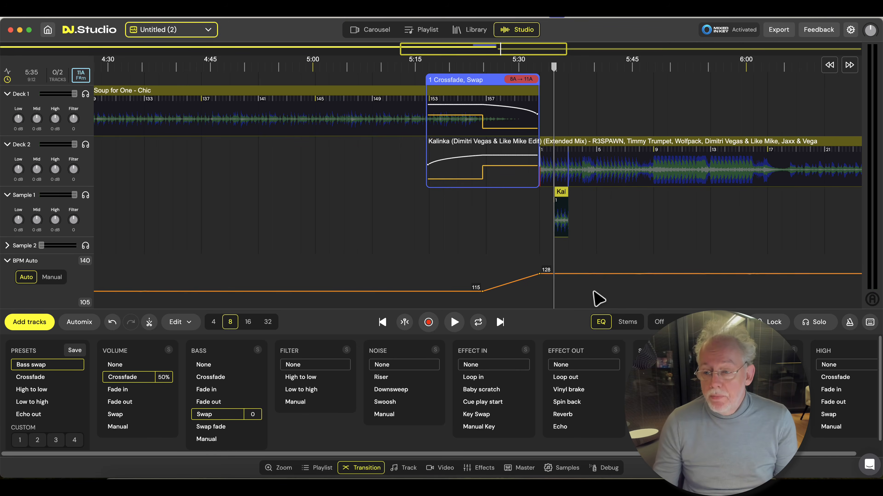
Solo Sample 1, extend the drum sample into a loop about ten bars long, and play it
left_click(85, 196)
left_click_drag(580, 190, 712, 208)
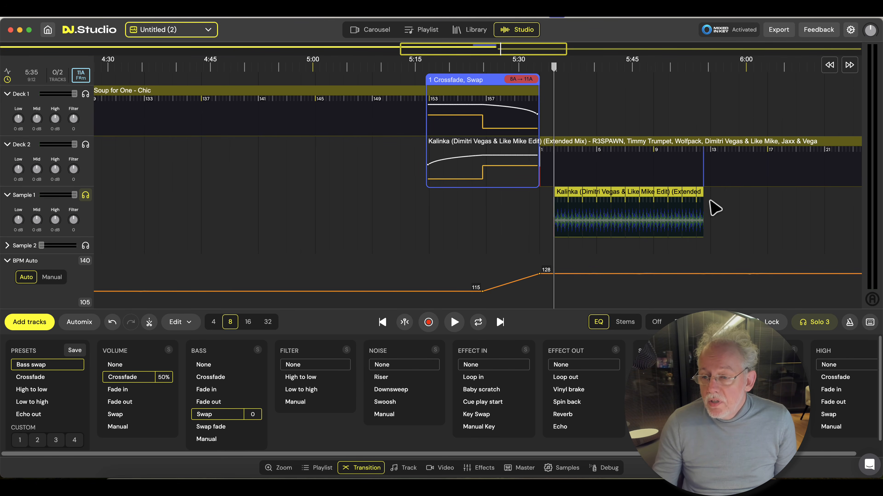
key("space")
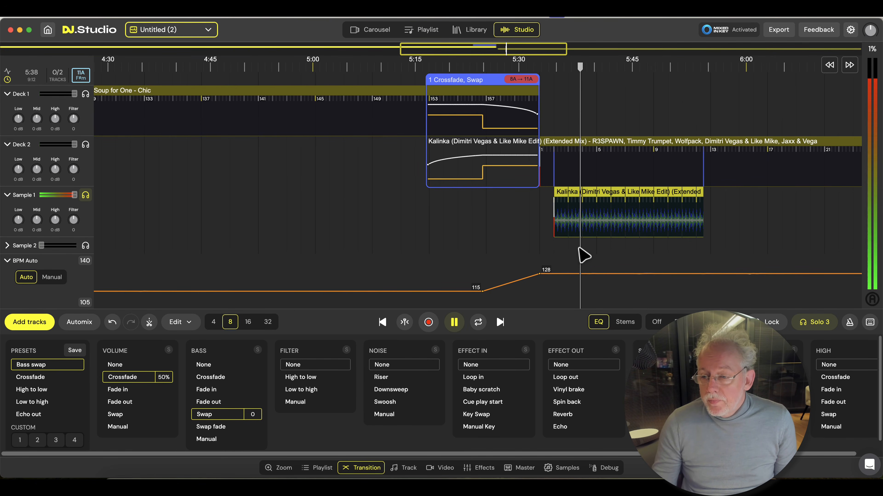
left_click_drag(651, 253, 466, 254)
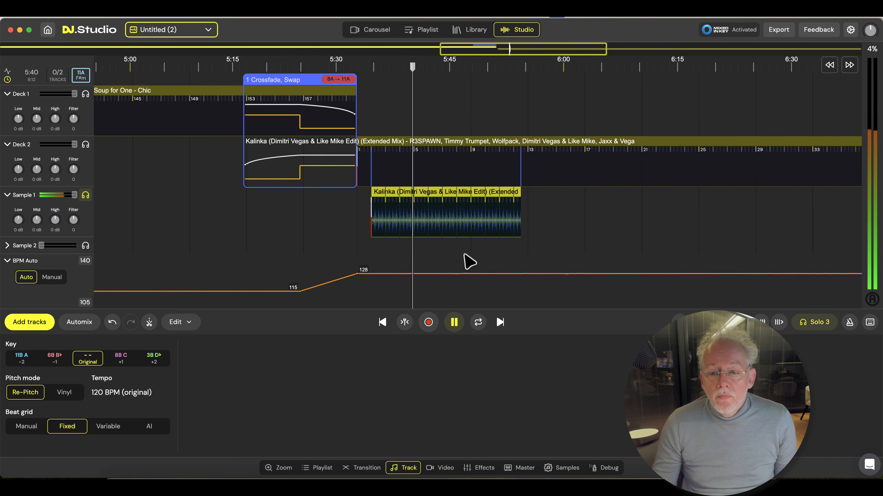
scroll(463, 255, "up", 5)
key("space")
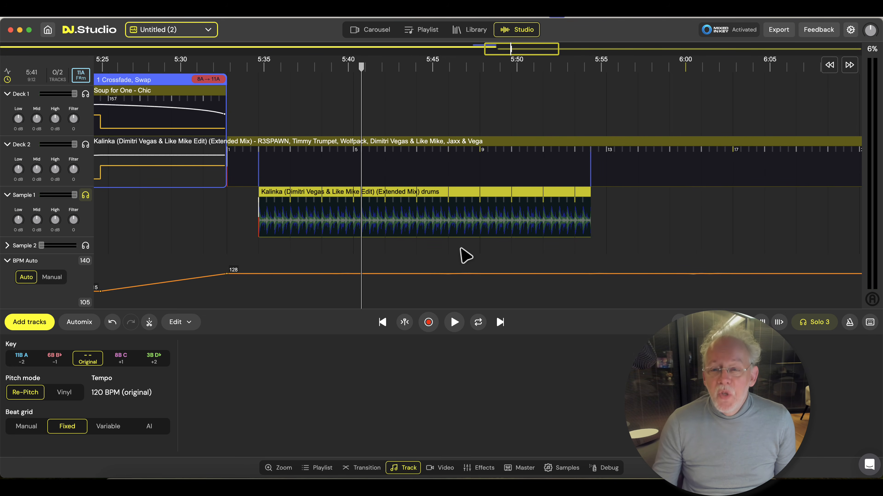
Move the drum loop under Kalinka's first breakdown, around bar 18, and extend it to about 6:39
scroll(459, 243, "down", 5)
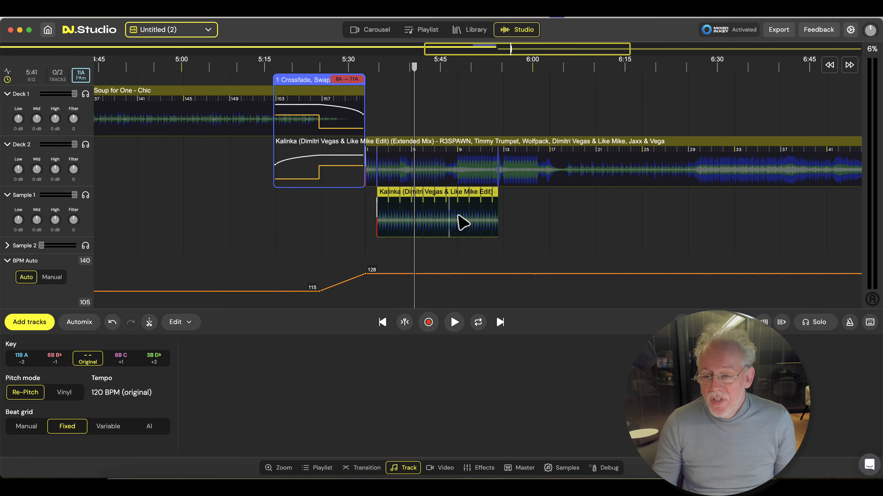
left_click_drag(449, 197, 638, 201)
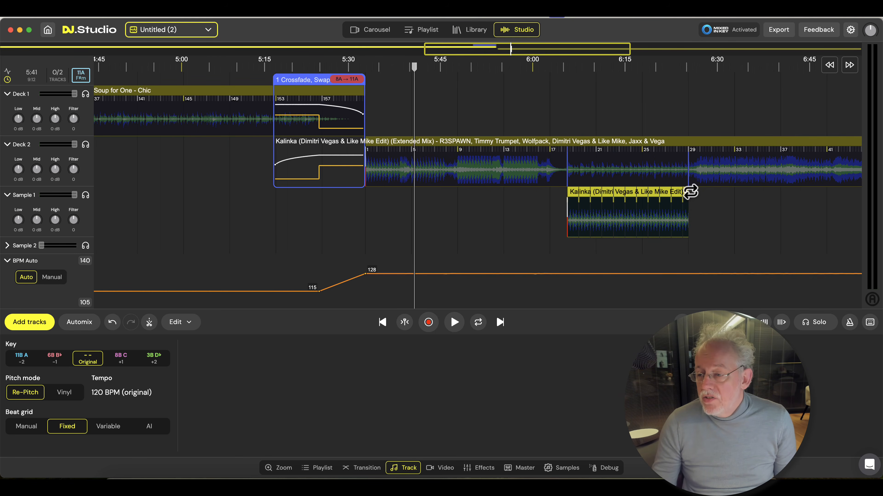
left_click_drag(690, 192, 767, 205)
Play from about 6:03 to hear the drum loop against Kalinka's first breakdown, and stop playback
left_click(547, 220)
key("space")
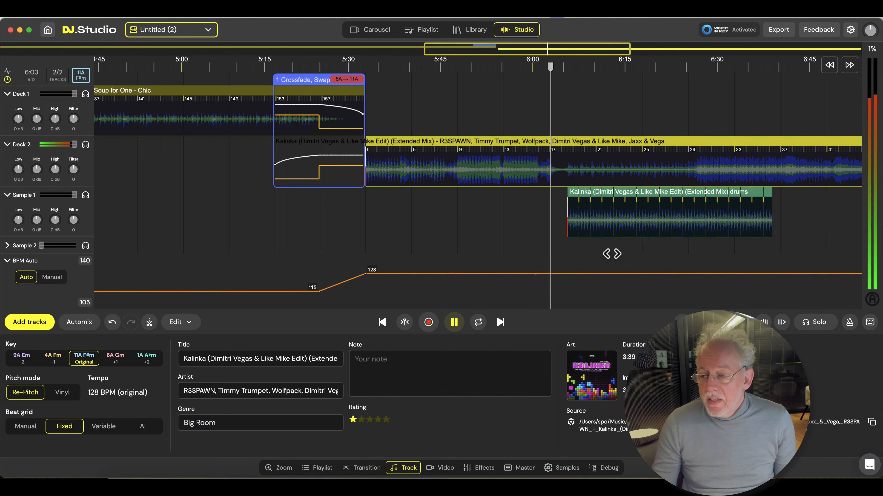
scroll(463, 263, "up", 3)
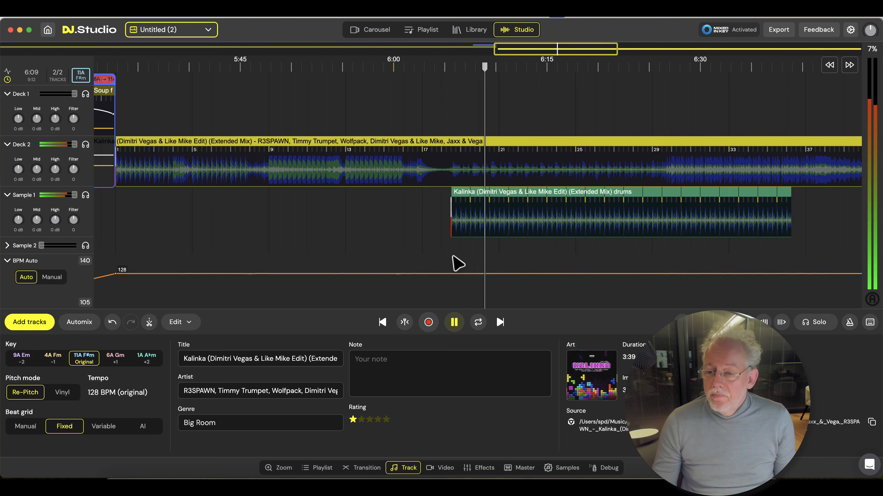
key("space")
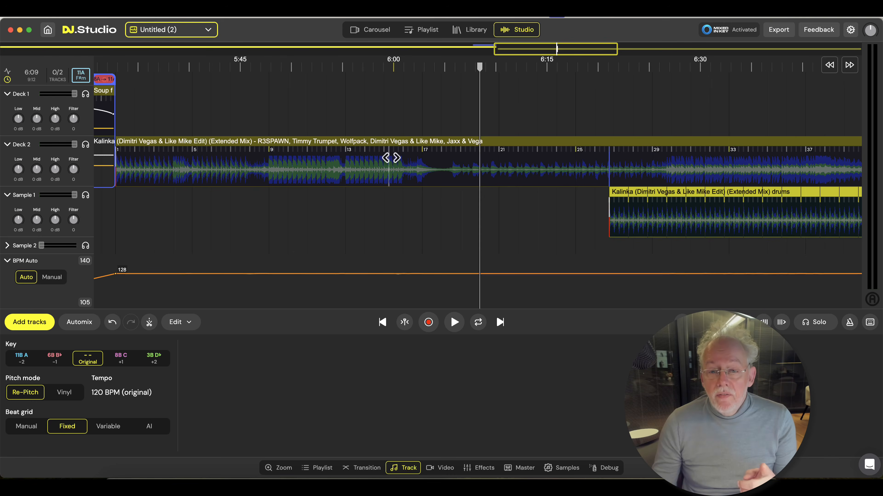
Try the Variable beat grid on the Kalinka track, and set its beat grid to AI
left_click(391, 158)
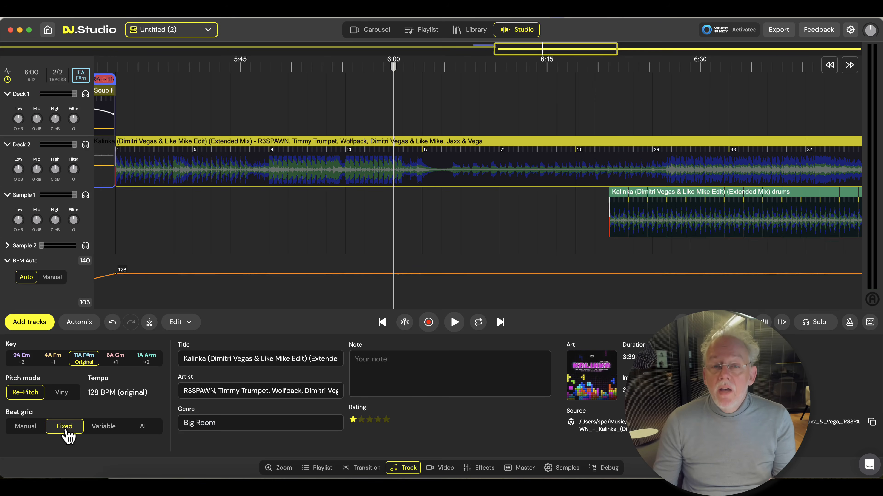
left_click(104, 426)
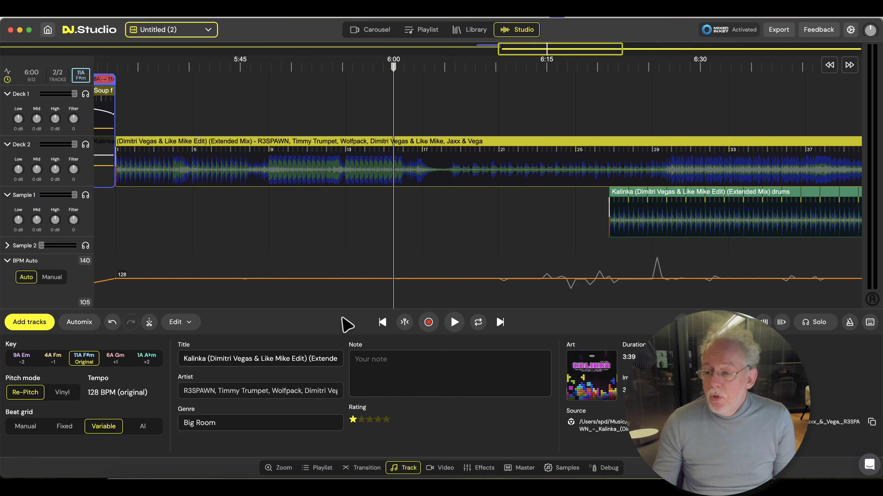
scroll(345, 250, "down", 3)
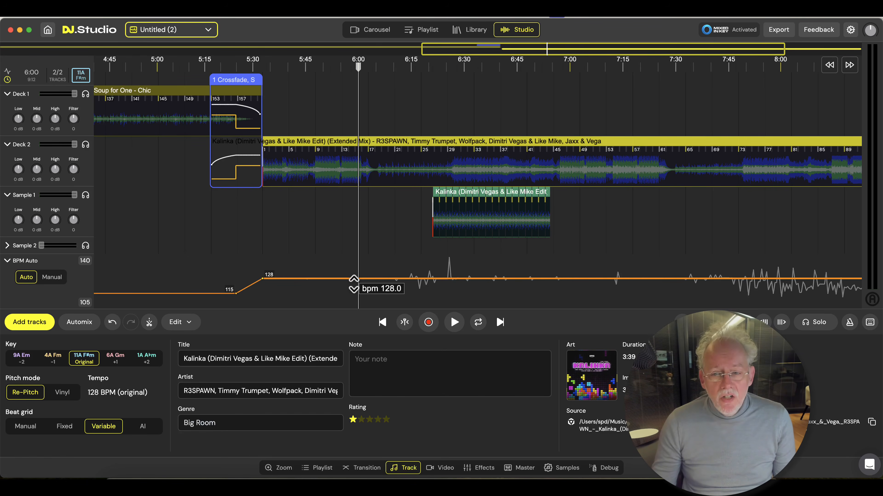
left_click(143, 426)
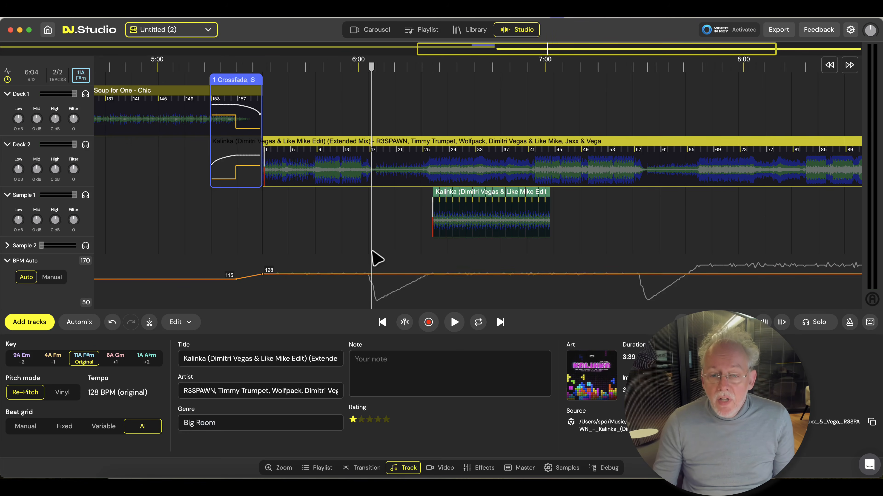
Play Kalinka's first breakdown and switch the time readout to bar, beat and BPM
key("space")
scroll(388, 278, "up", 3)
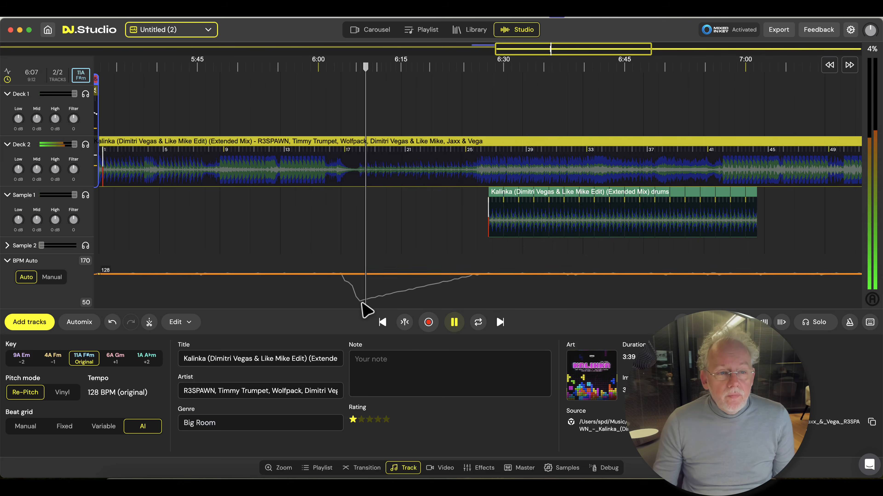
left_click(55, 75)
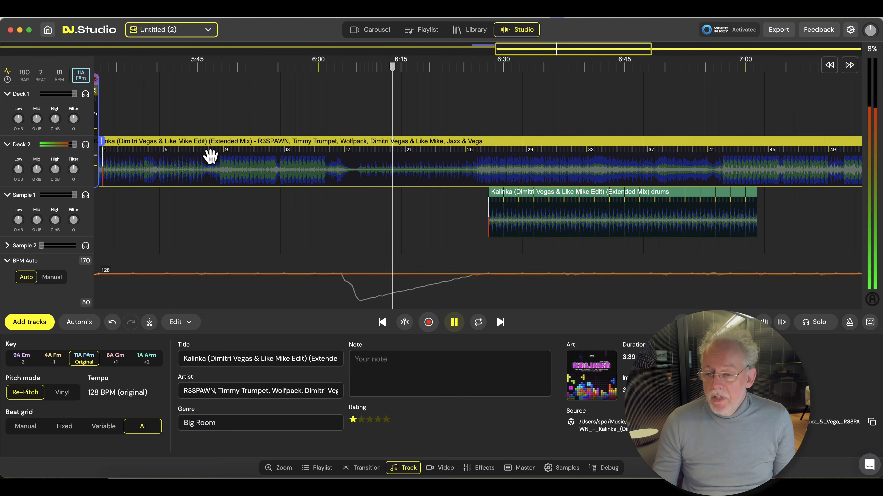
Play Kalinka around its second breakdown and near bar 89 to check the BPM readout, and stop playback
scroll(389, 233, "down", 3)
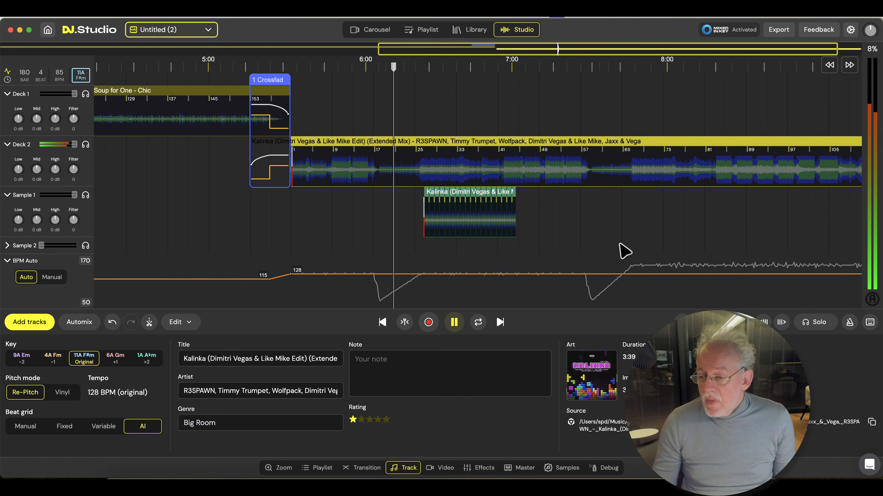
left_click(611, 244)
scroll(660, 239, "right", 5)
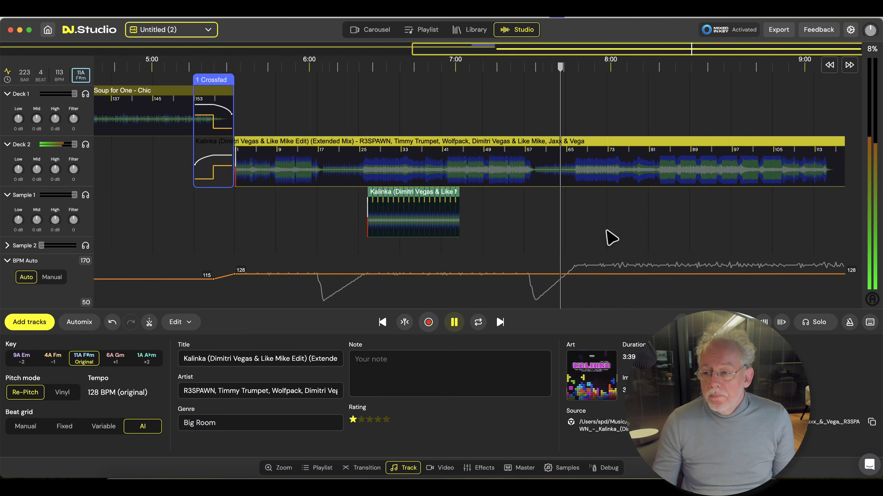
left_click(595, 241)
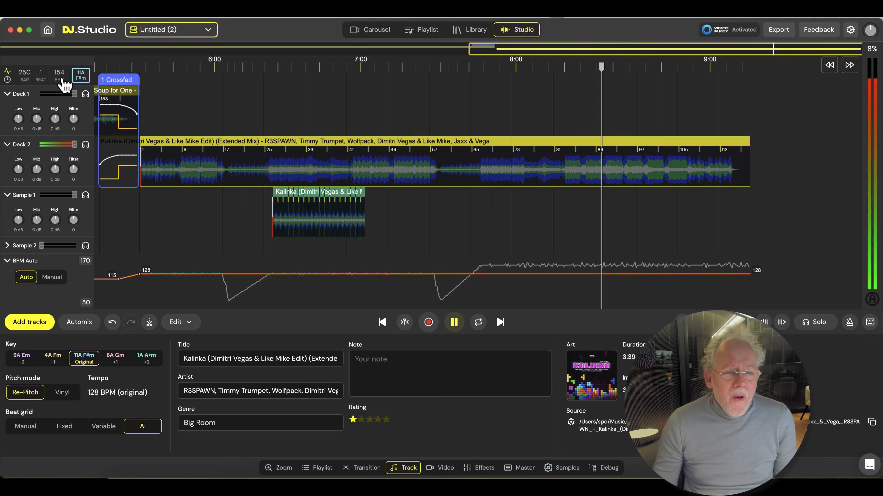
key("space")
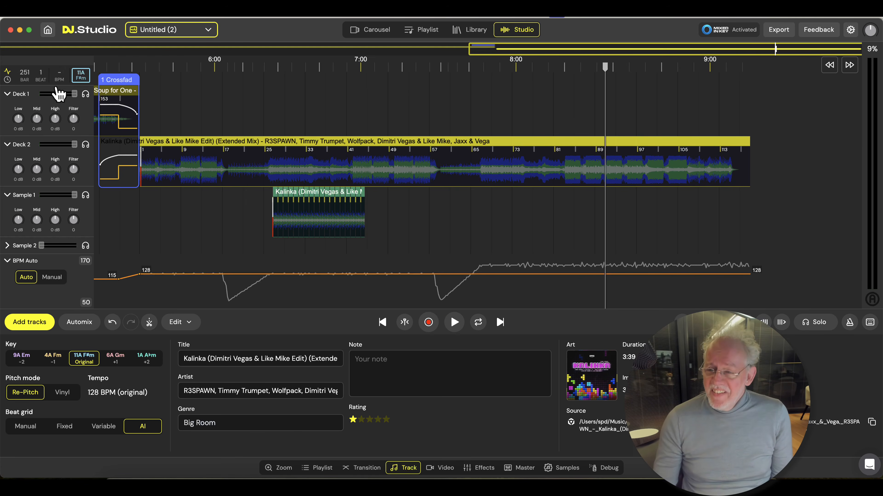
Move the drum loop on Sample 1 back so it starts at bar 18 of Kalinka
left_click_drag(362, 245, 473, 247)
scroll(323, 213, "up", 5)
left_click_drag(488, 201, 369, 195)
Play Kalinka's first breakdown together with the drum loop, and solo Sample 1 to hear the drums alone
scroll(363, 216, "up", 5)
left_click(338, 227)
key("space")
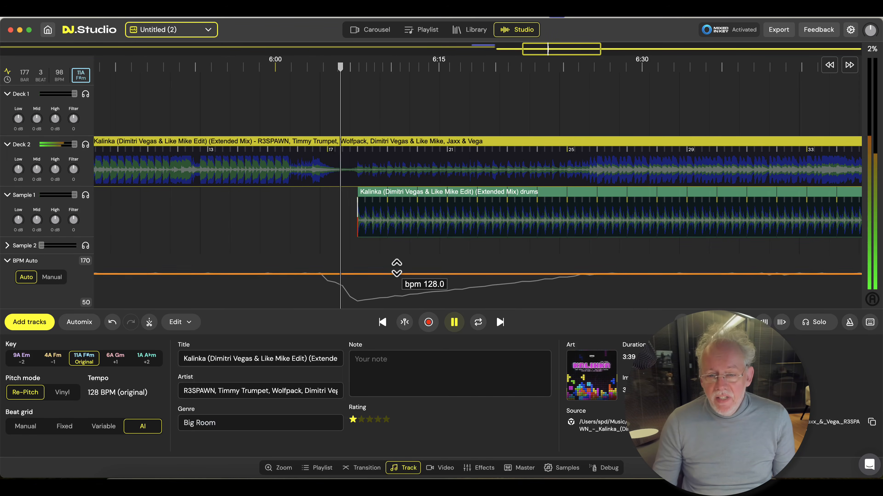
scroll(393, 269, "up", 2)
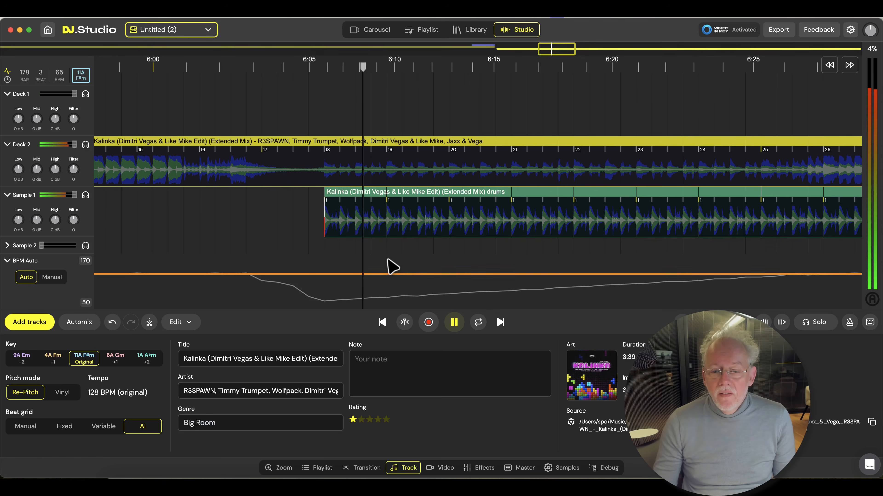
scroll(383, 263, "down", 2)
scroll(380, 261, "down", 3)
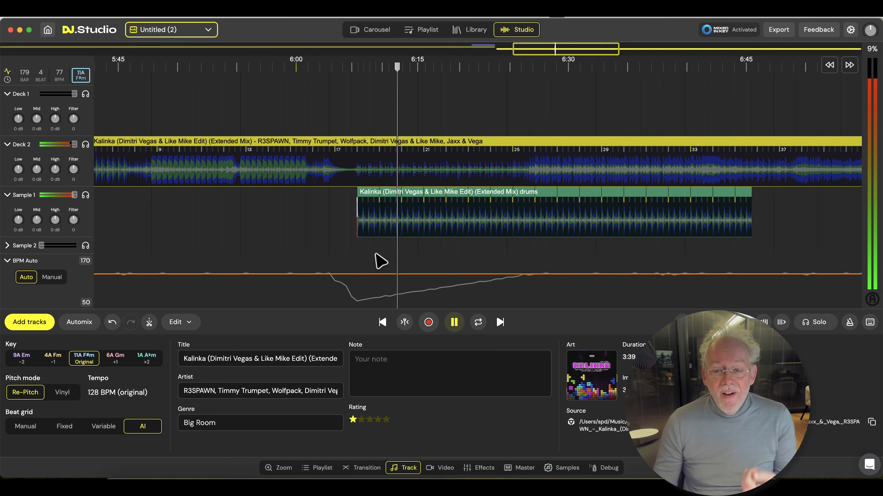
left_click(86, 196)
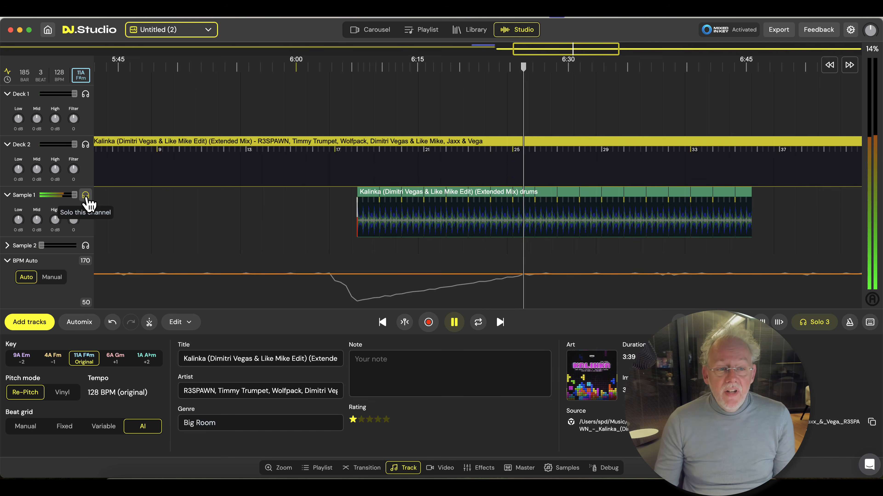
Turn off Sample 1's solo, copy the drum loop to about bar 61 of Kalinka, and play it over the second breakdown
left_click(86, 196)
scroll(305, 237, "down", 5)
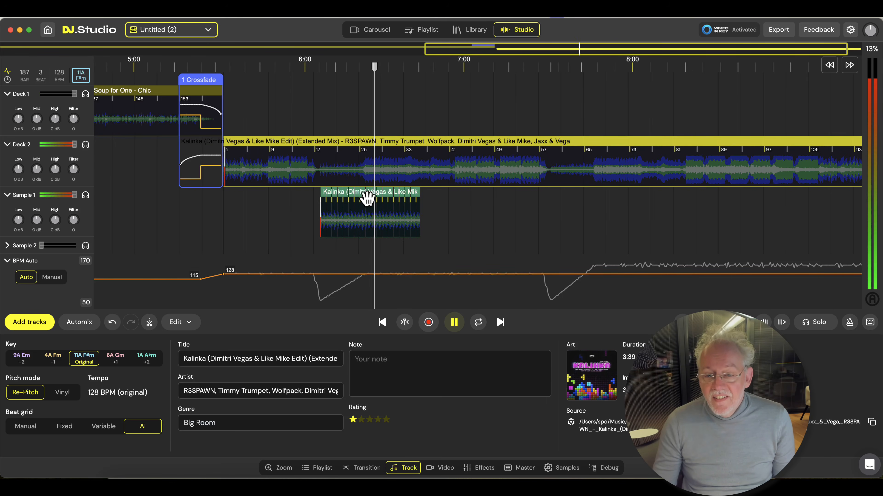
left_click_drag(375, 199, 619, 210)
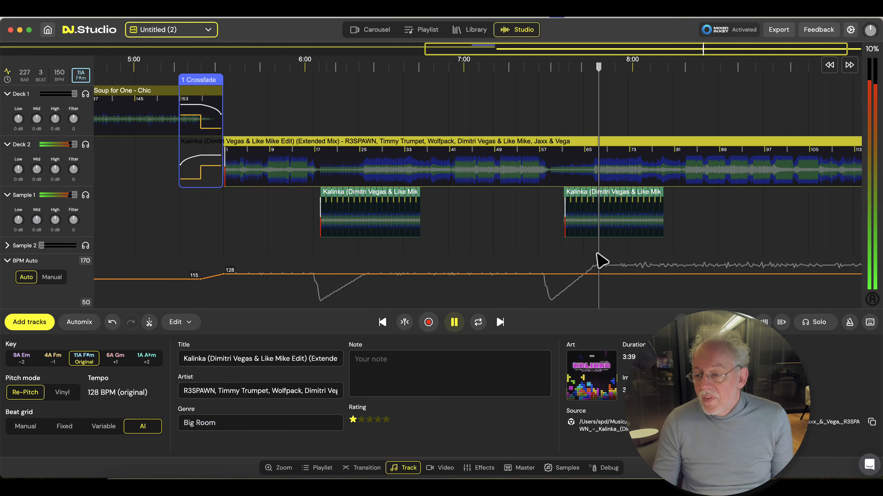
key("space")
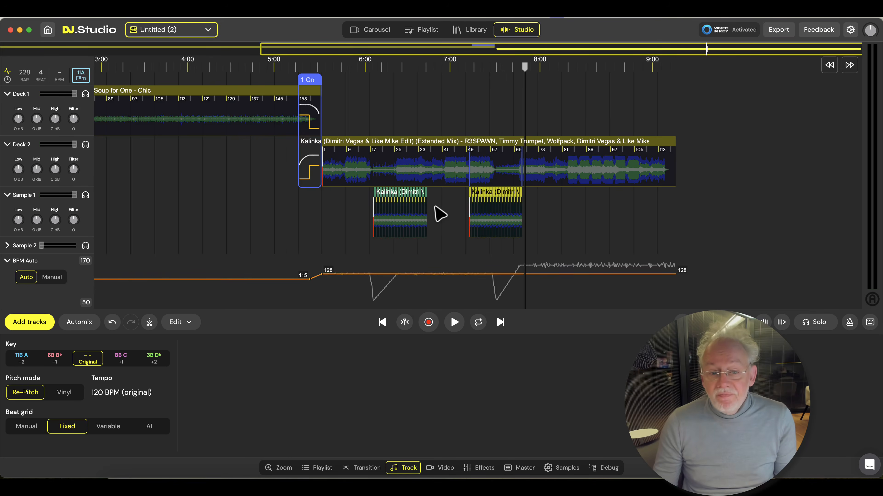
Play Soup for One from bar 79 and turn on the metronome
scroll(441, 213, "down", 2)
left_click(105, 195)
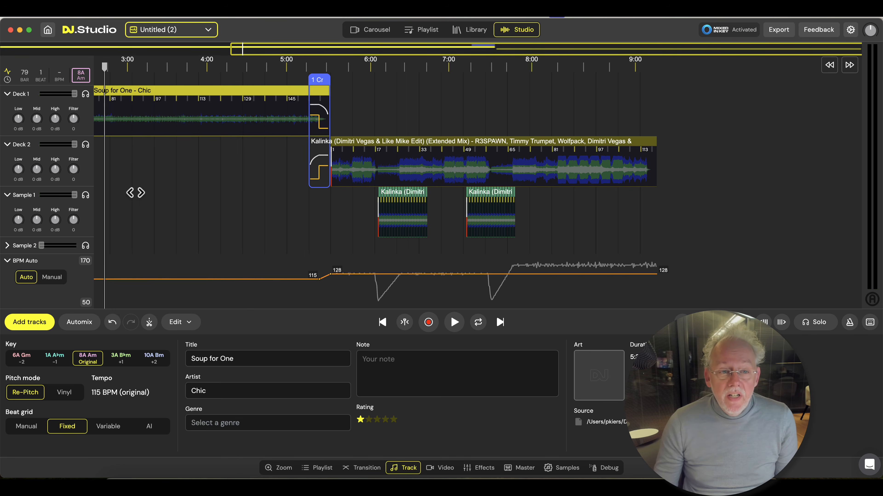
scroll(156, 193, "left", 3)
scroll(253, 200, "left", 2)
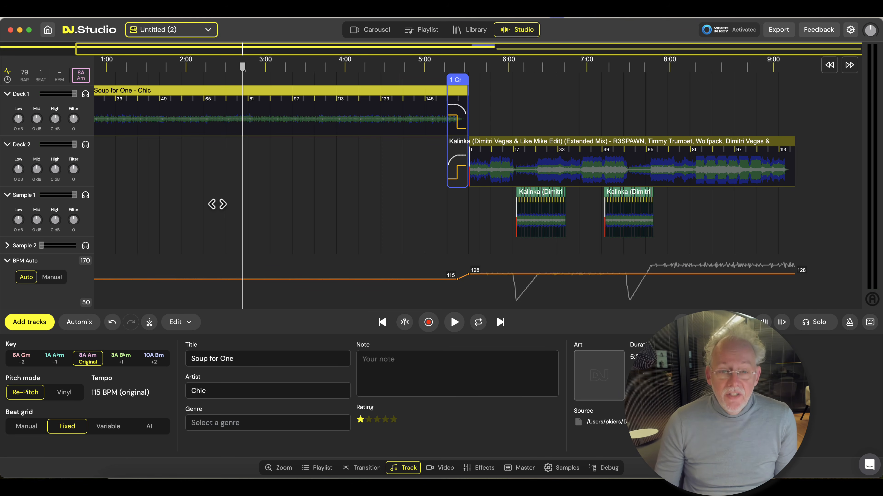
key("space")
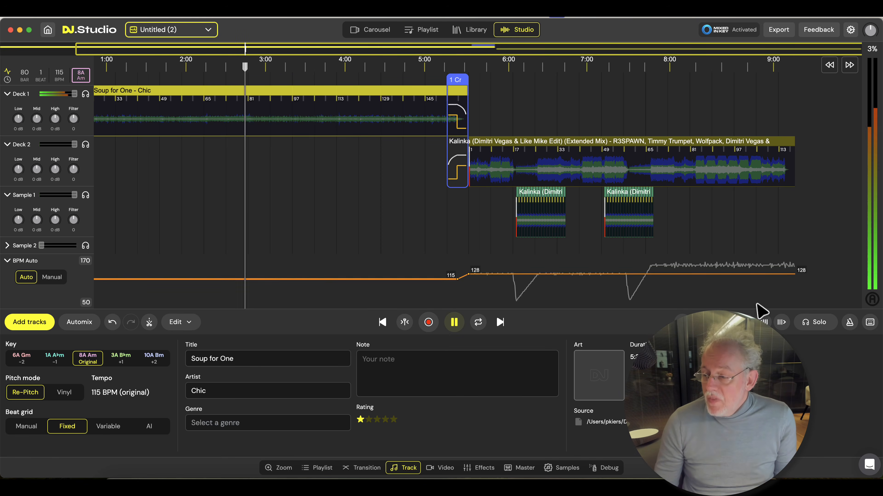
left_click(850, 323)
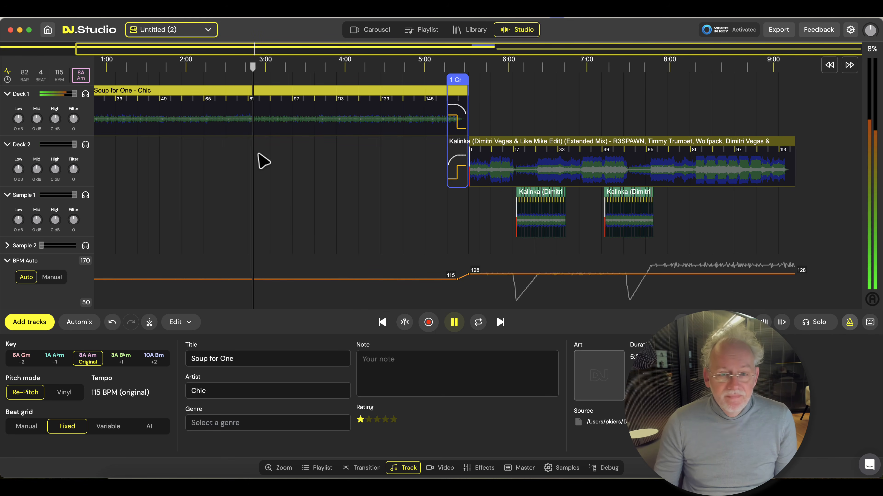
Compare Soup for One's waveform with its fixed beat grid around bar 84, and stop playback
scroll(256, 168, "up", 10)
scroll(262, 160, "up", 5)
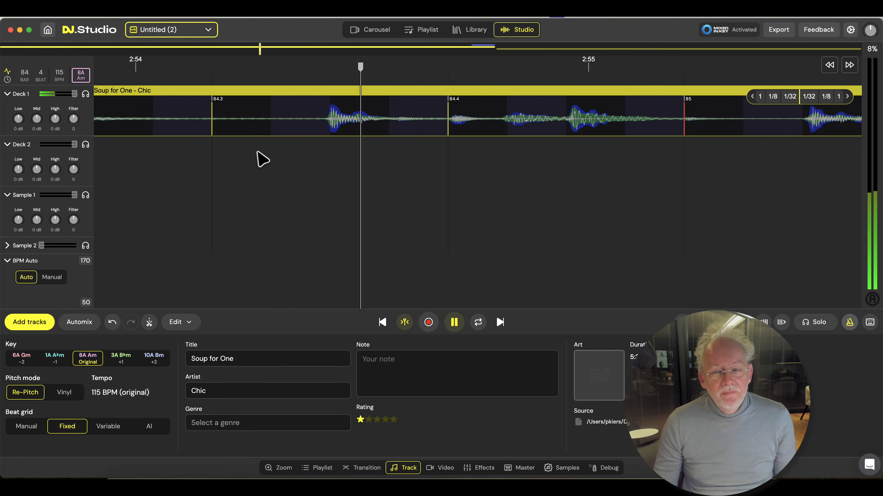
key("space")
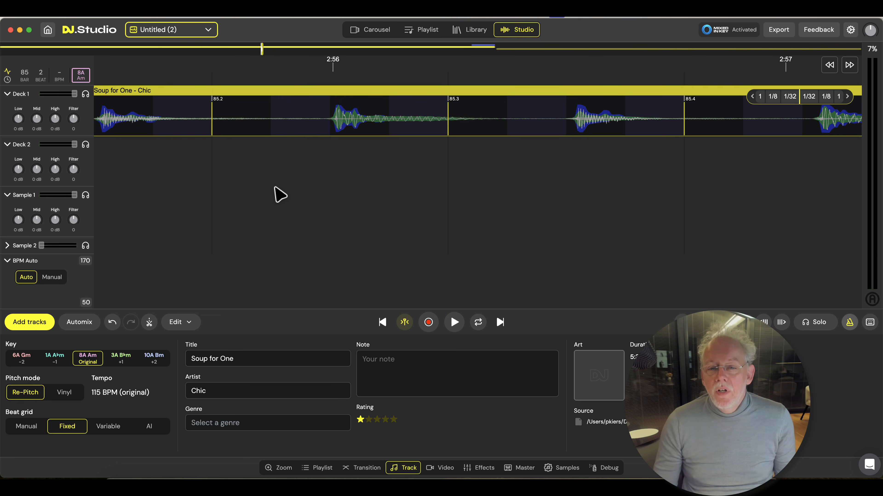
Set Soup for One's beat grid to Variable and play it around bars 96 to 100 to check the beat markers
scroll(279, 195, "down", 15)
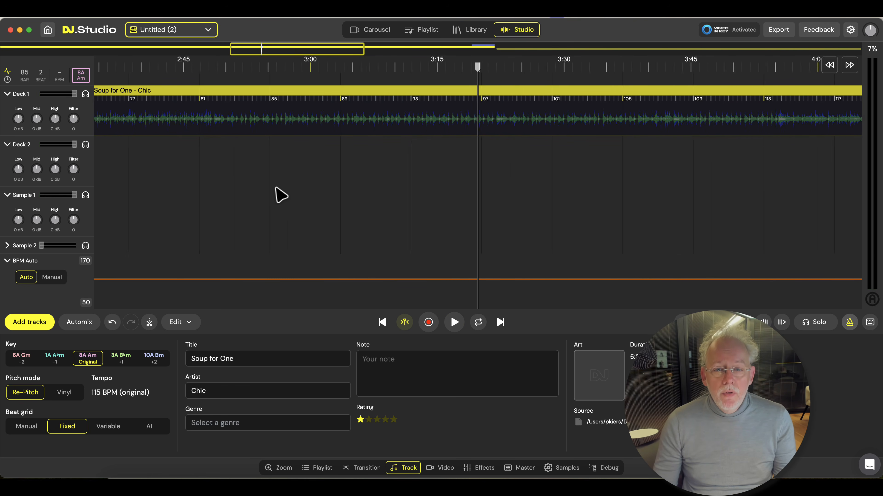
scroll(280, 194, "down", 5)
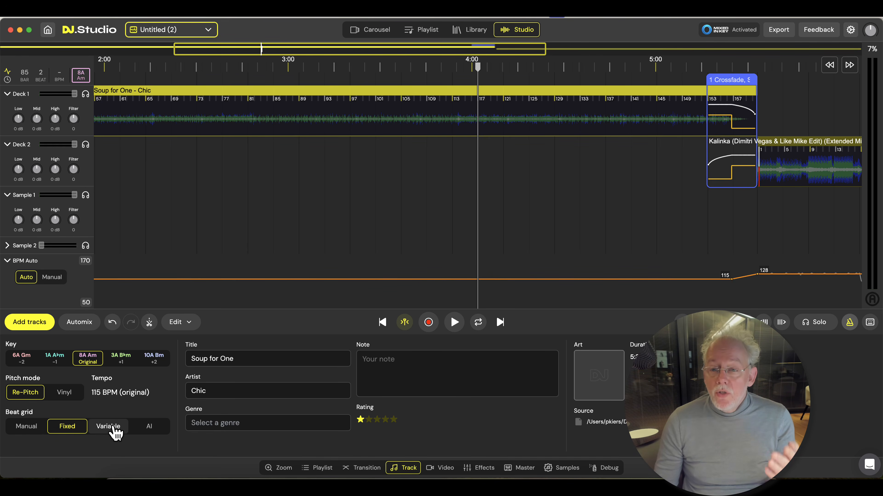
left_click(112, 429)
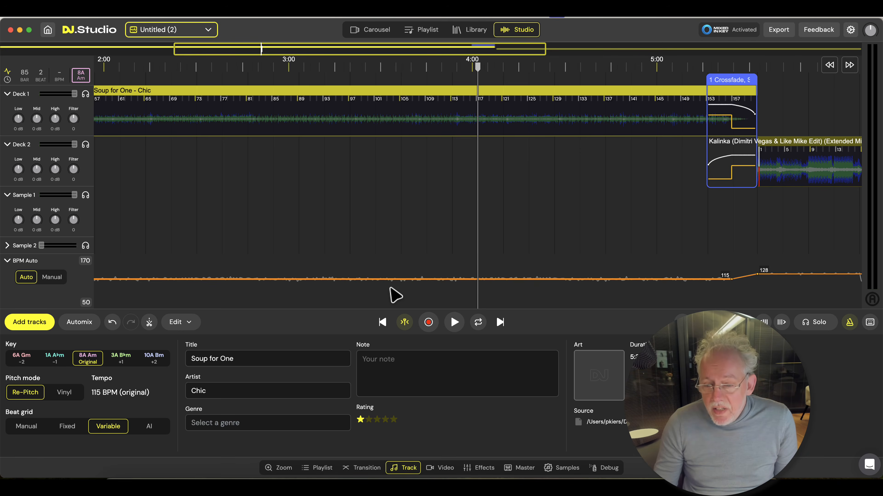
scroll(352, 247, "left", 5)
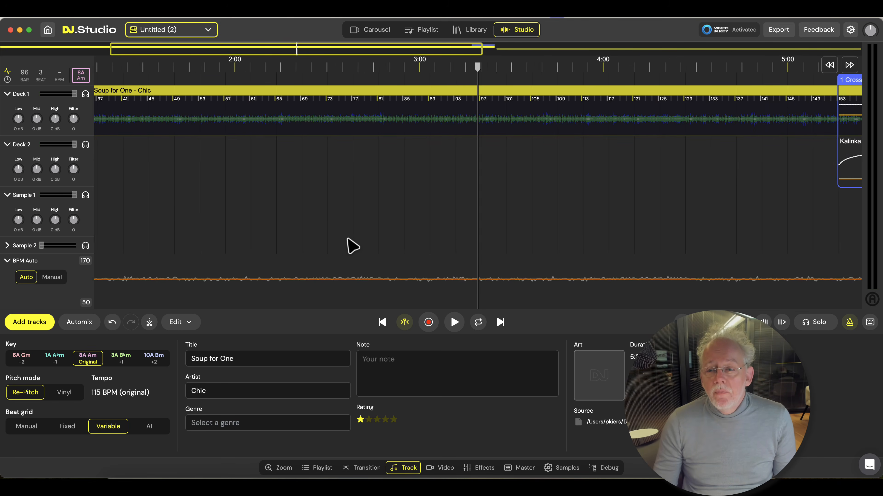
key("space")
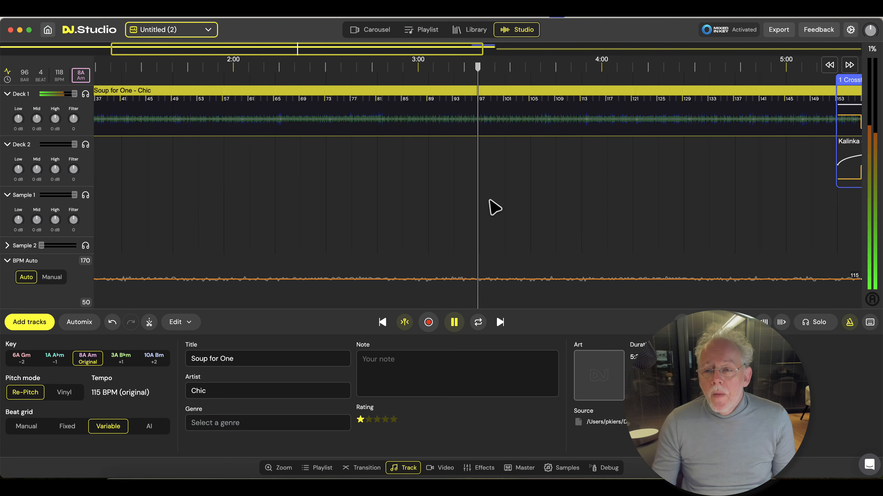
scroll(483, 209, "up", 10)
scroll(480, 203, "up", 3)
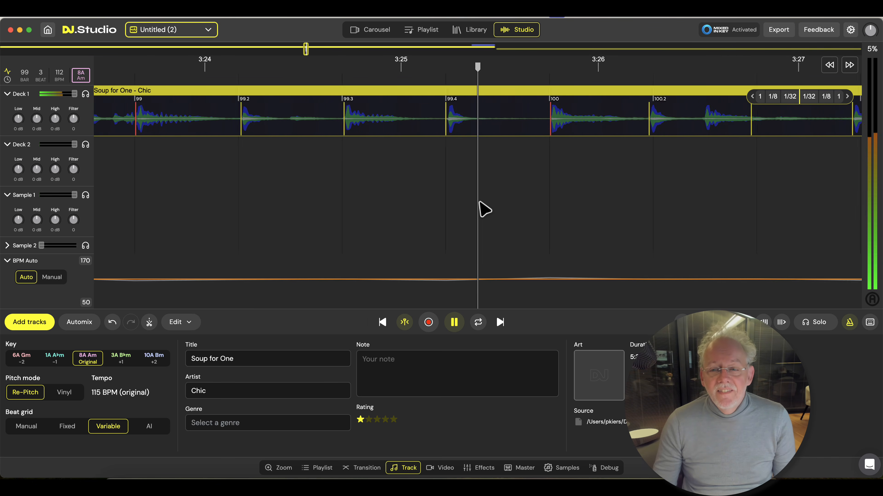
key("space")
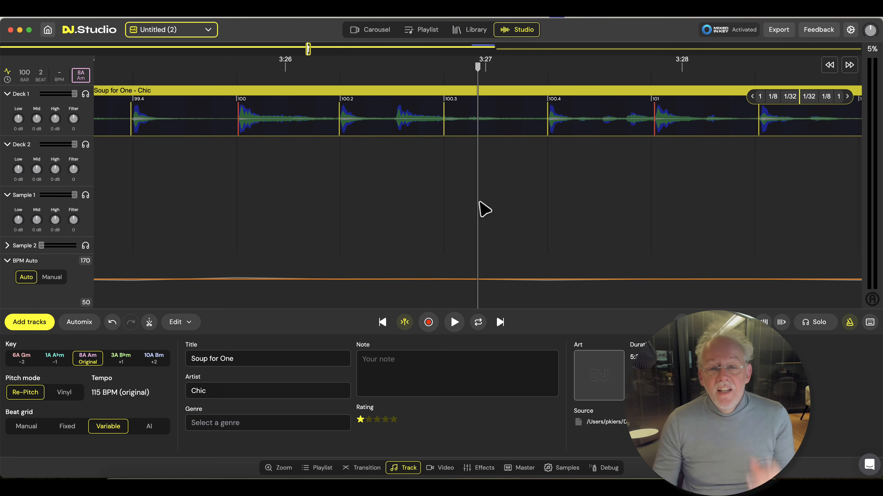
Set Soup for One's beat grid to AI and play it from bar 100 to check the beats
left_click(149, 427)
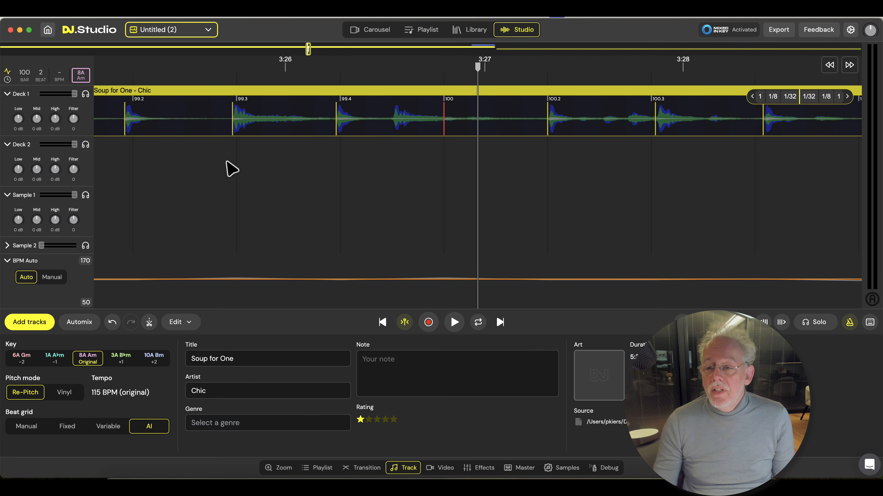
key("space")
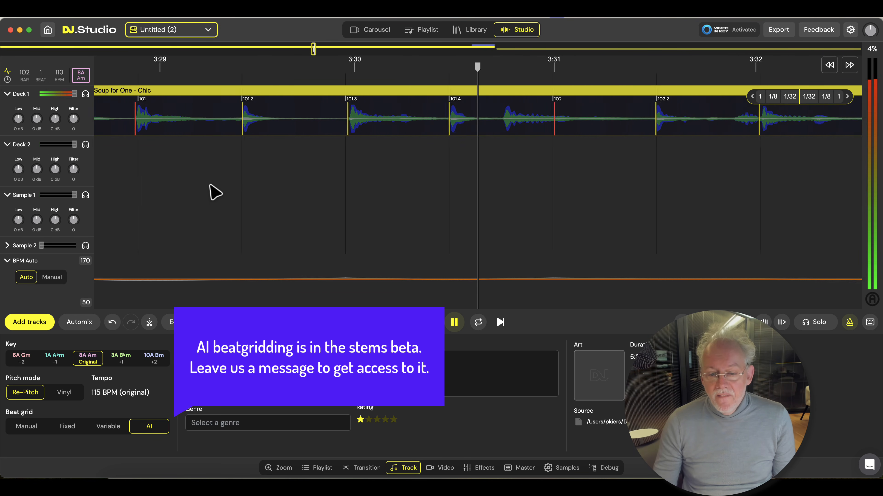
scroll(210, 185, "down", 10)
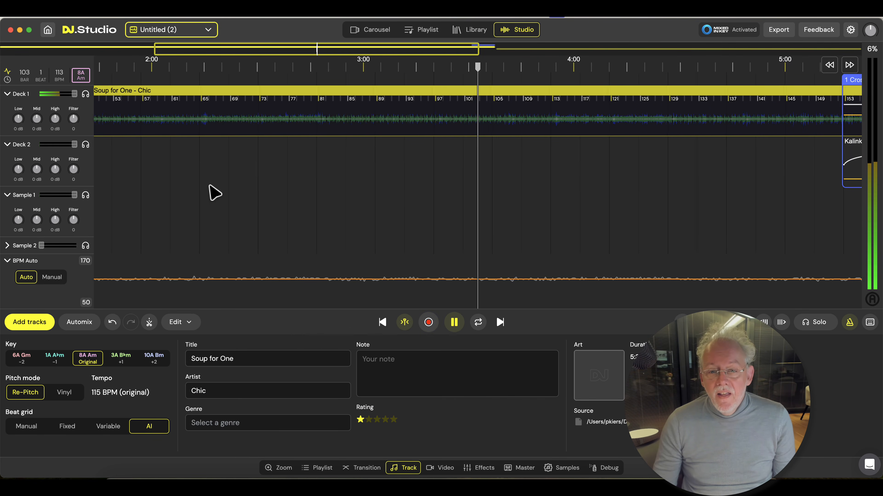
scroll(210, 185, "down", 3)
key("space")
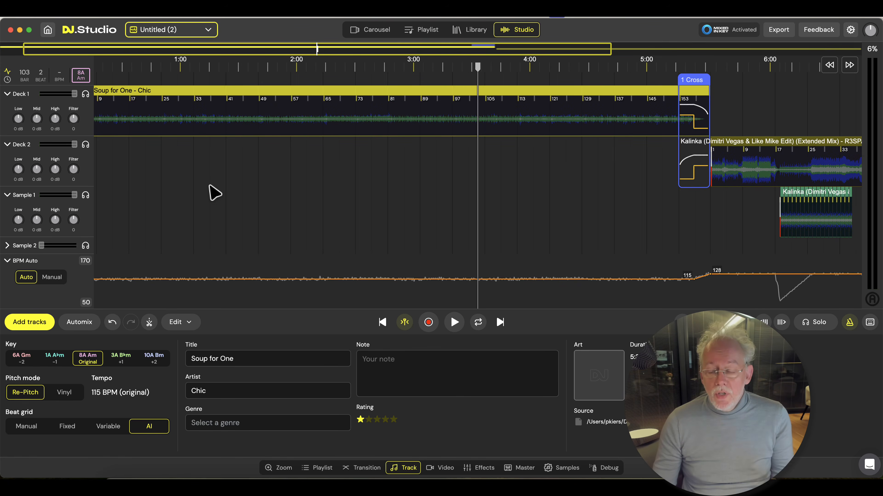
Move the drum loop from Kalinka's first breakdown so it starts at bar 89 of Soup for One
scroll(214, 192, "down", 3)
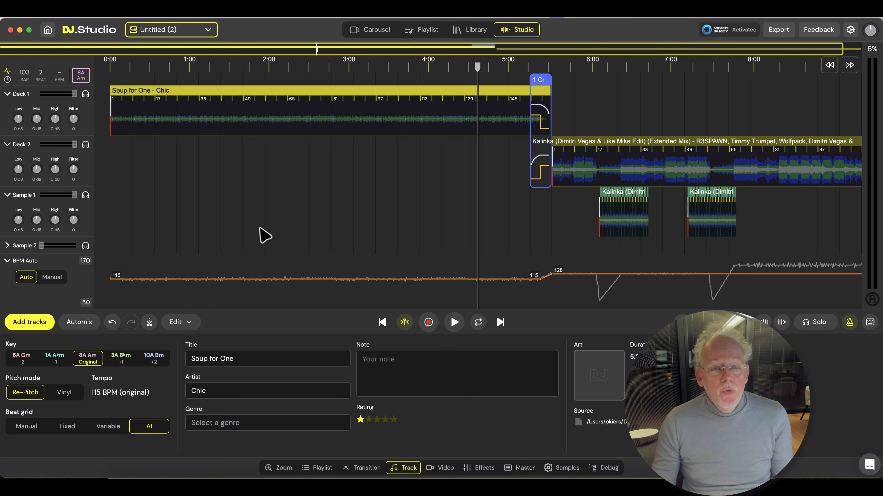
left_click_drag(614, 200, 364, 204)
scroll(357, 205, "up", 10)
scroll(357, 205, "up", 5)
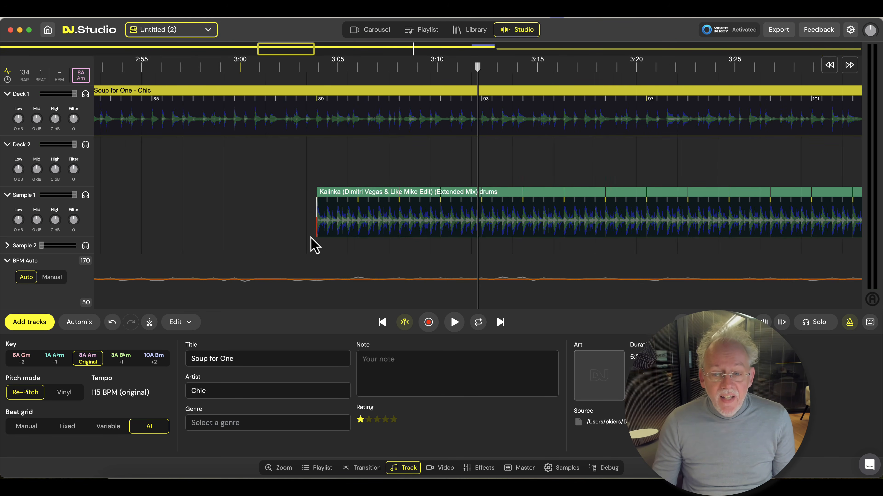
Play Soup for One together with the drum loop around bars 90 to 93, and stop playback
key("space")
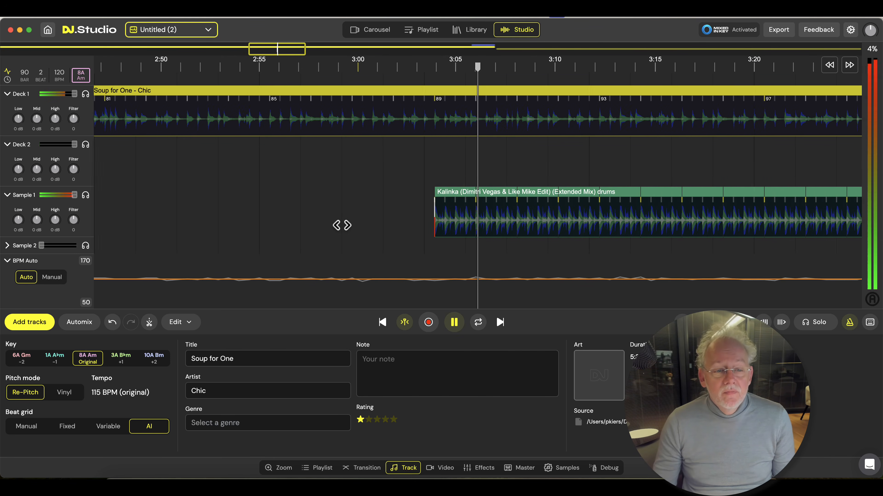
scroll(265, 208, "down", 3)
scroll(265, 207, "down", 3)
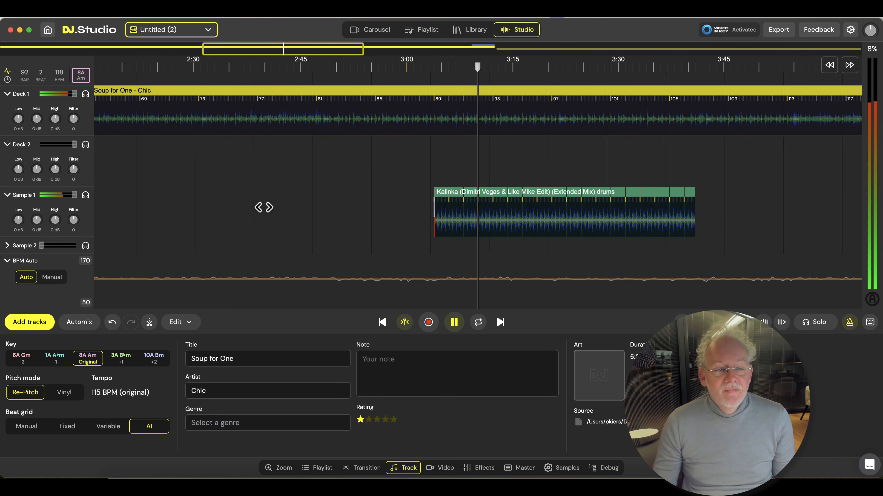
key("space")
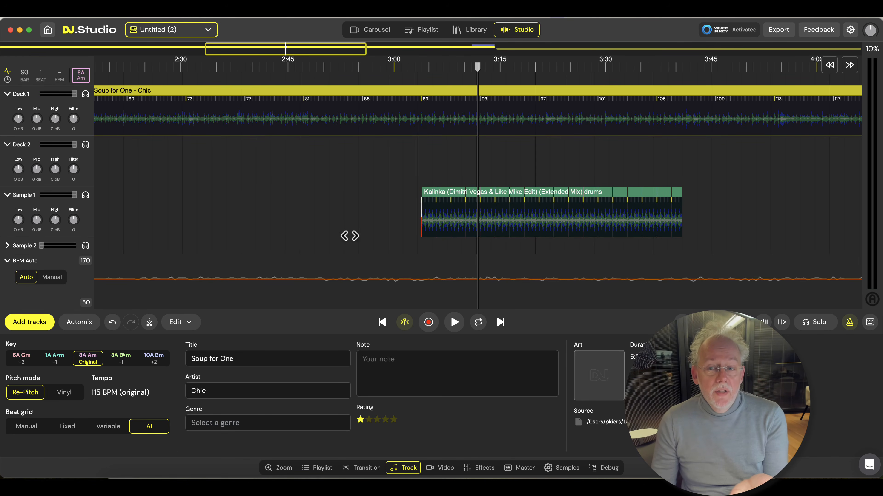
Set the mix tempo to Manual and play Soup for One with the drum loop from bar 88
left_click_drag(446, 252, 378, 254)
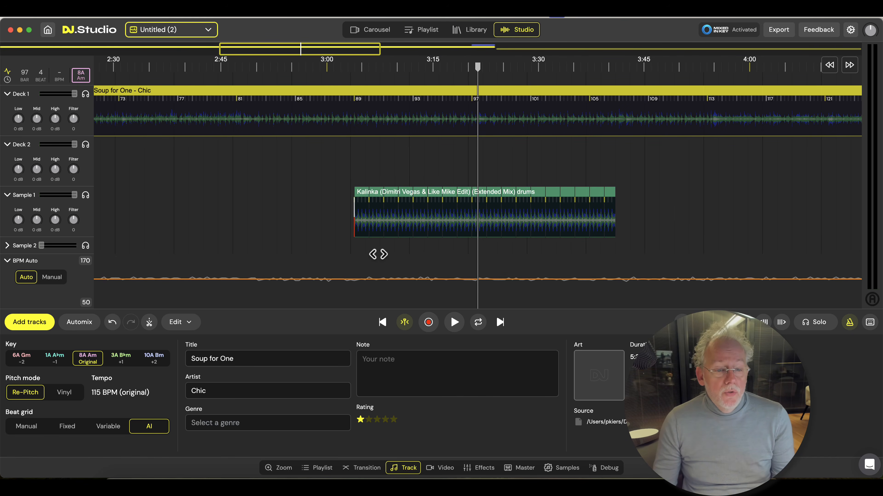
left_click(52, 280)
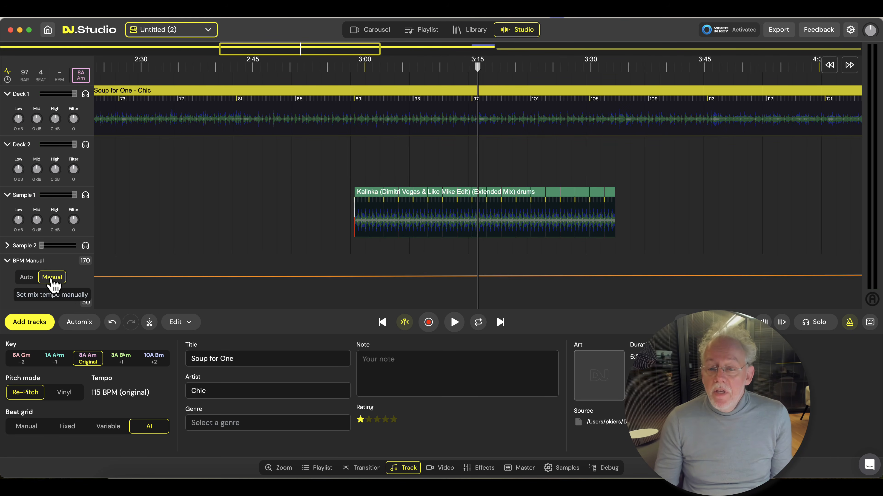
scroll(343, 254, "left", 5)
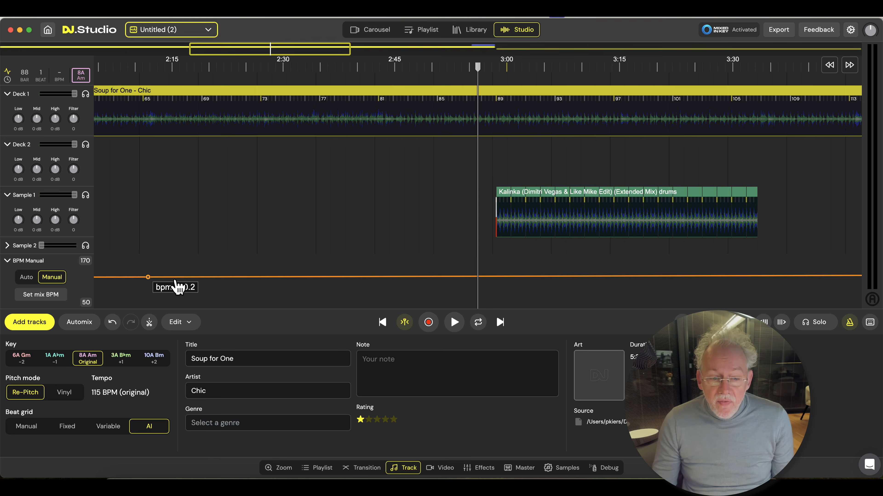
key("space")
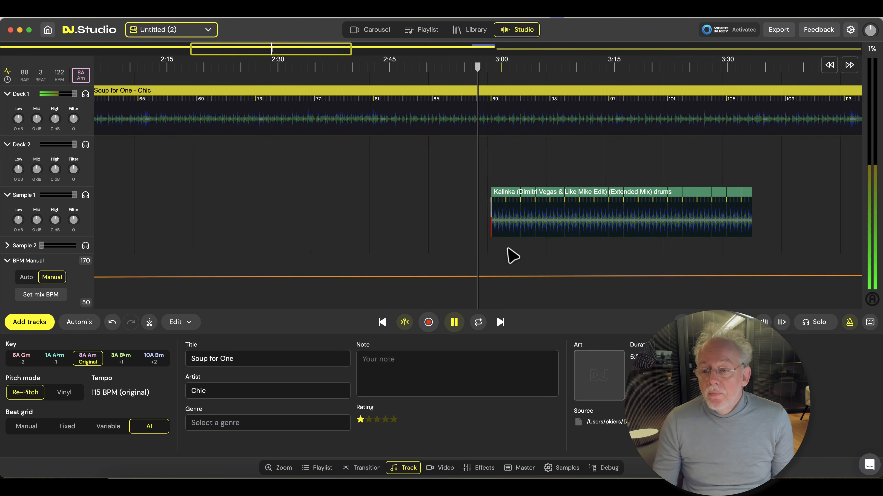
scroll(510, 257, "up", 2)
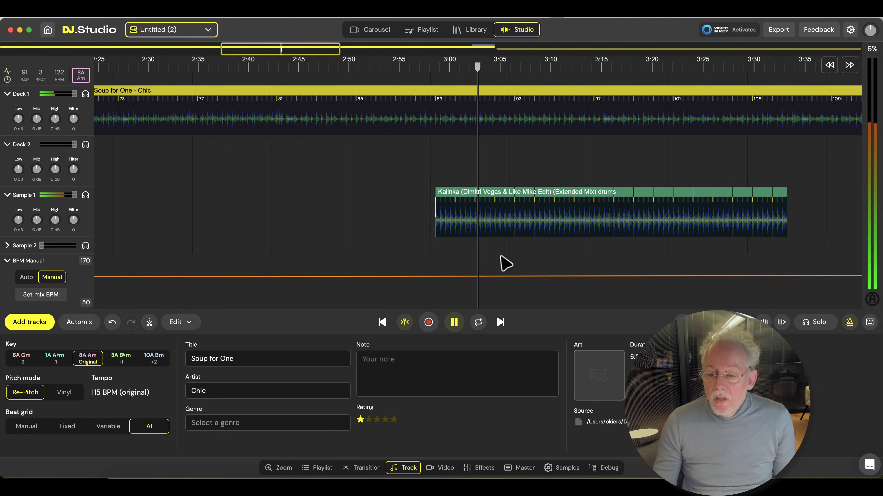
key("space")
Shape a tempo dip around bar 89 with BPM points at 122, 86 and 115, and play Soup for One and the drums through it
left_click_drag(436, 275, 517, 280)
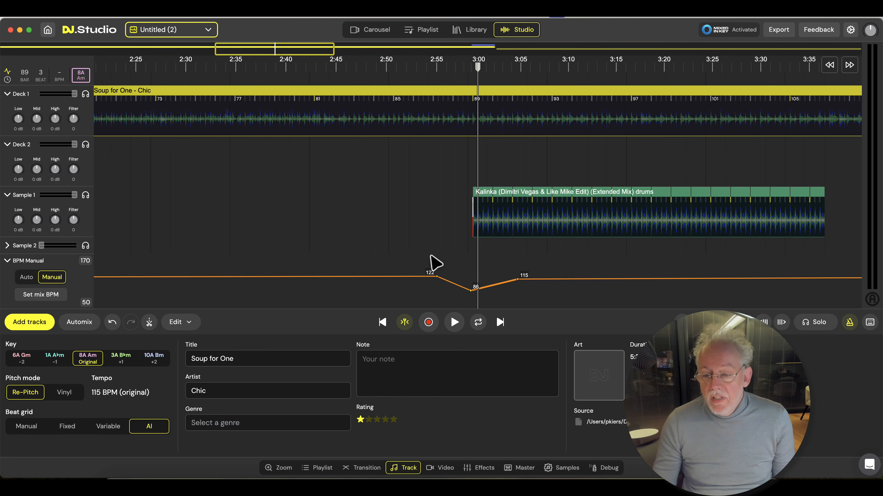
scroll(450, 255, "left", 2)
key("space")
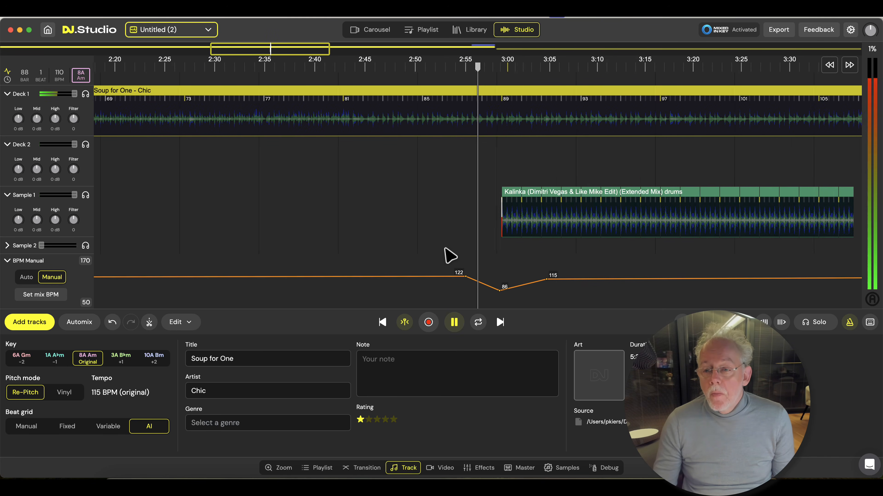
scroll(504, 287, "up", 4)
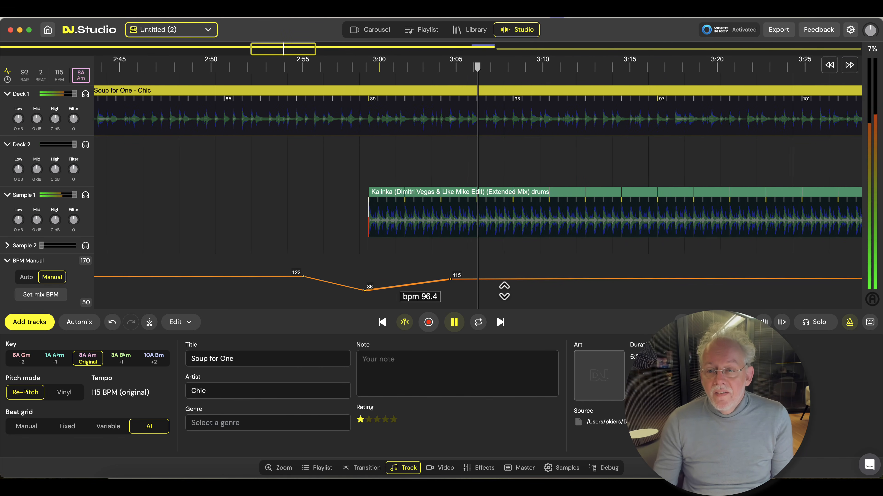
key("space")
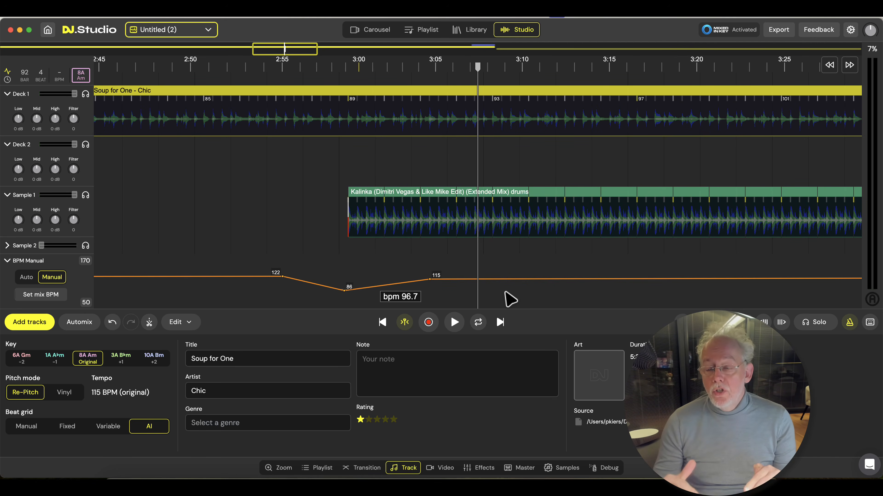
View the BPM curve's editing options, close them, and set the mix tempo to Manual
right_click(441, 278)
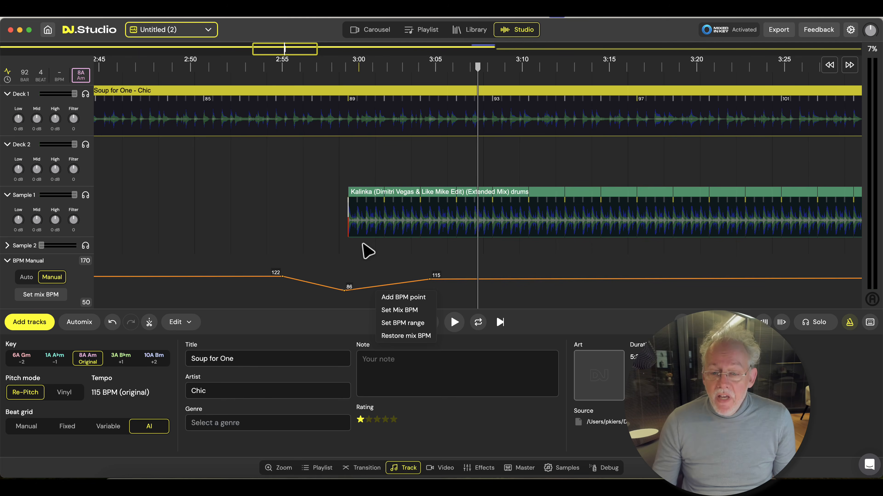
left_click(389, 260)
scroll(380, 259, "down", 10)
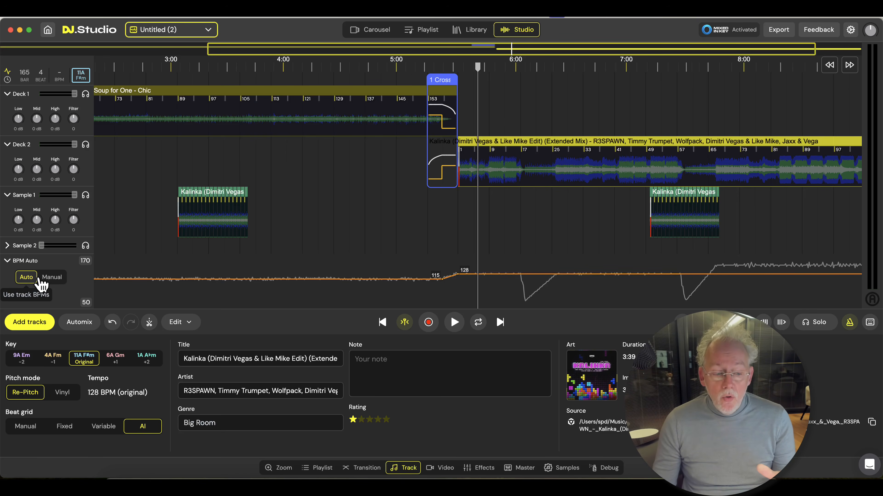
left_click(52, 278)
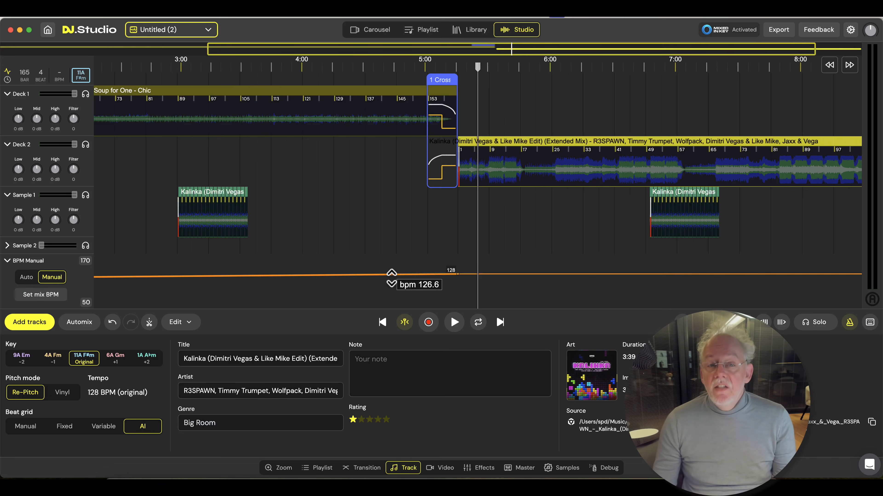
Play the Kalinka track and move its drum loop earlier to start near the track's bar 17, and stop playback
scroll(528, 253, "right", 5)
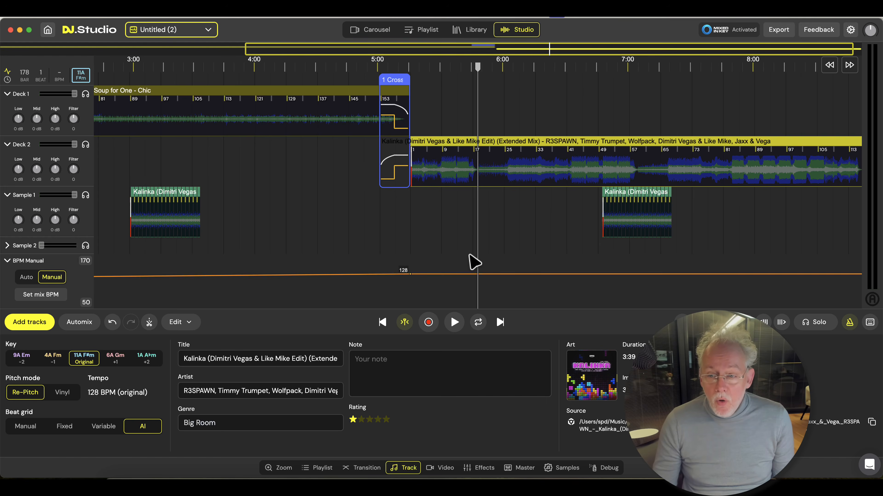
scroll(475, 263, "left", 1)
key("space")
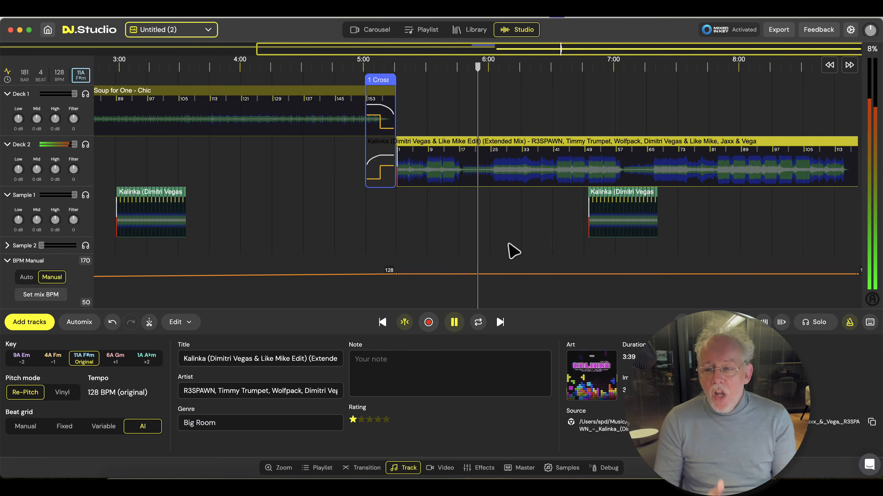
left_click_drag(607, 201, 472, 200)
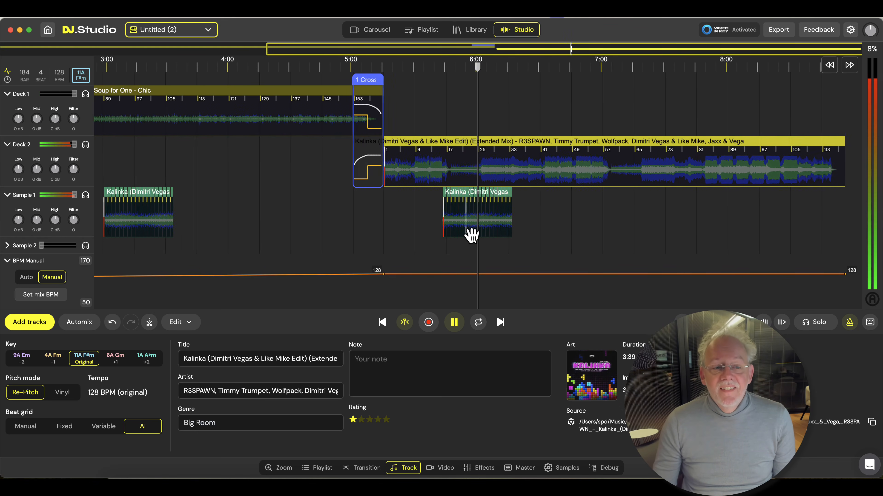
key("space")
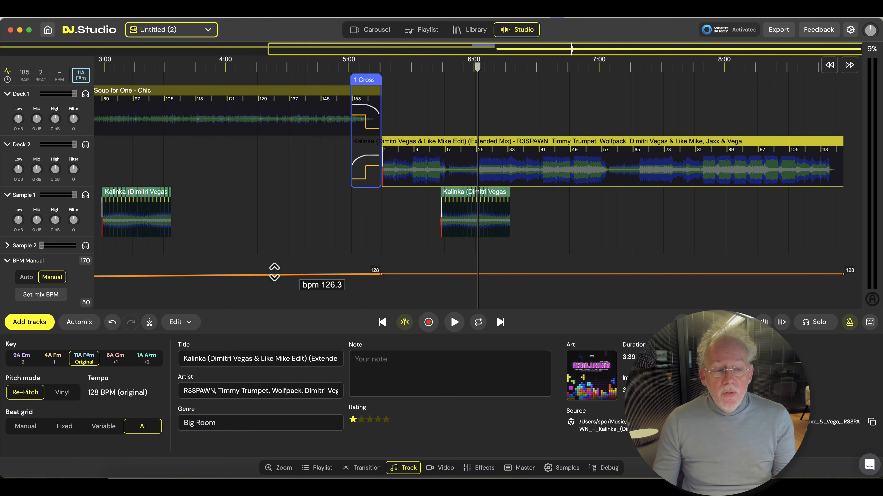
Switch the mix tempo to Auto, discarding custom BPM changes, and play Kalinka with the drum loop from around the track's bar 17
left_click(28, 278)
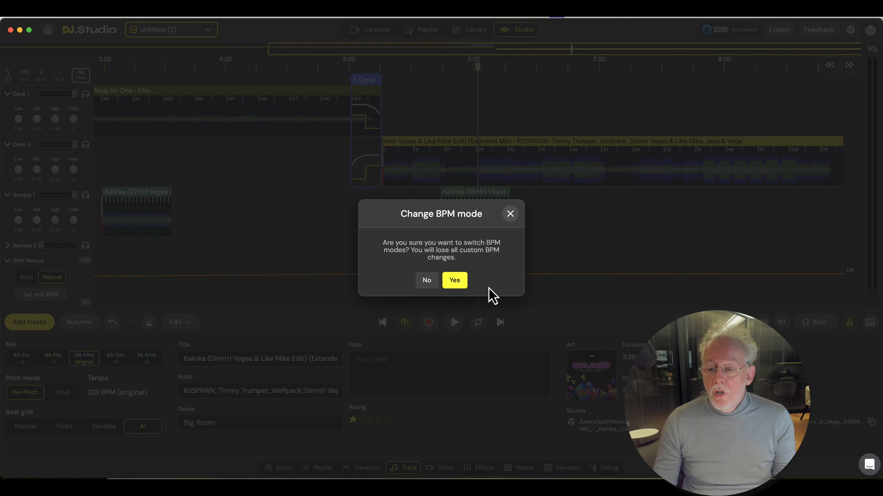
left_click(454, 280)
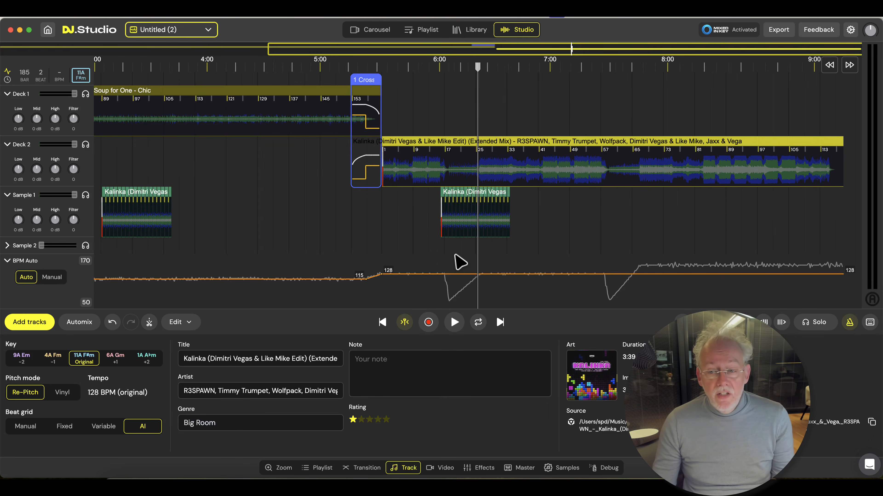
left_click(442, 253)
key("space")
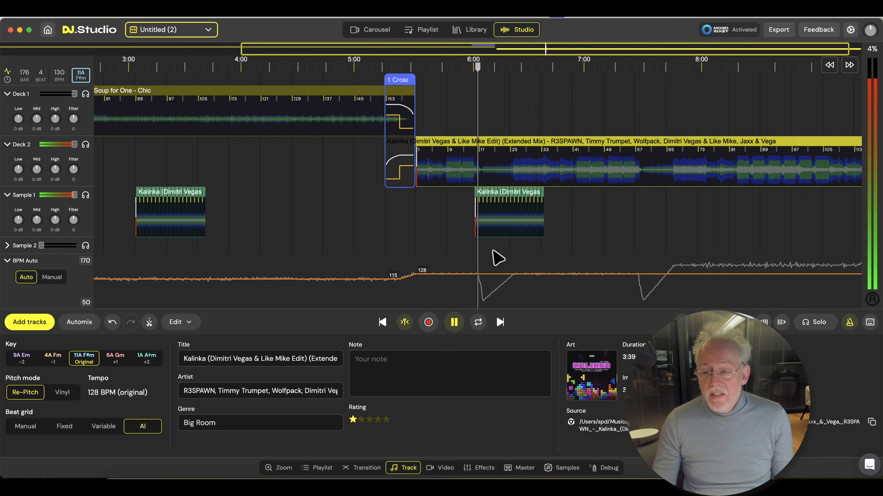
scroll(500, 248, "up", 5)
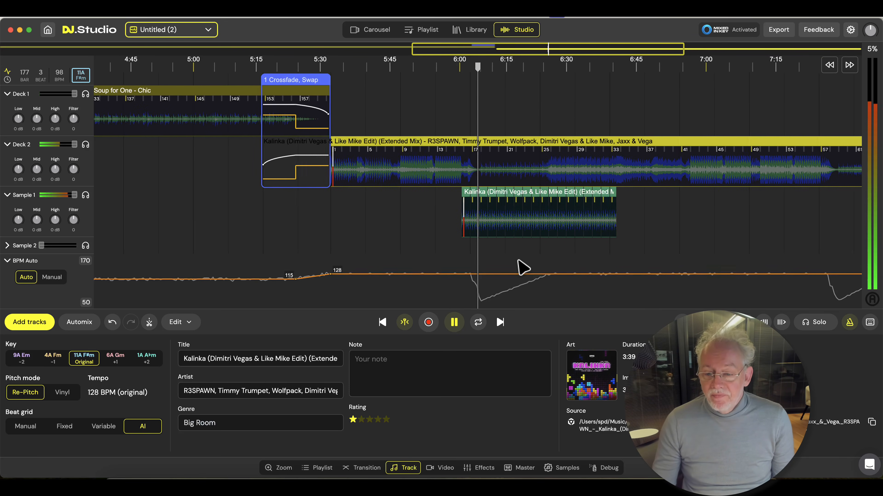
key("space")
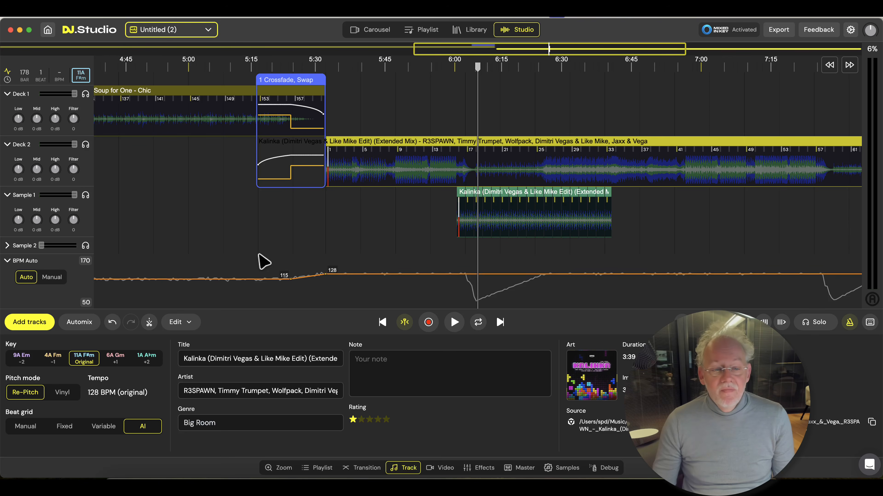
Set the mix tempo back to Manual, play Kalinka with the drum loop around the track's bar 18, and stop playback
left_click(49, 283)
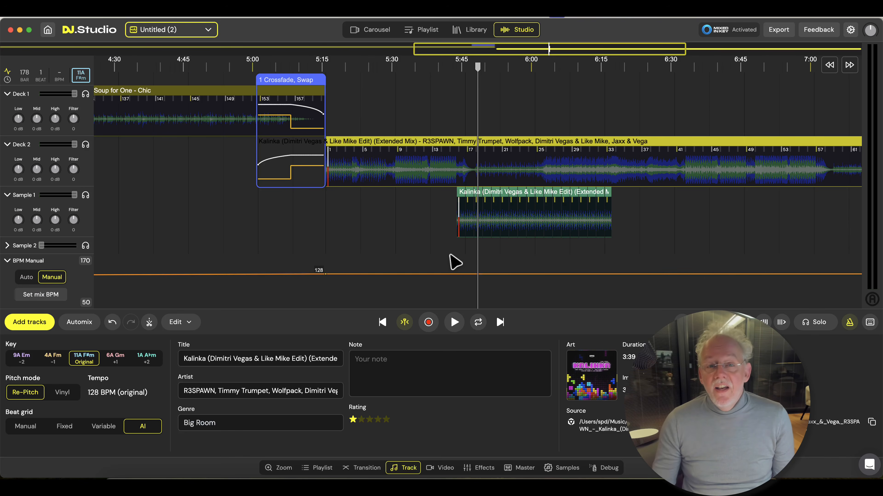
key("space")
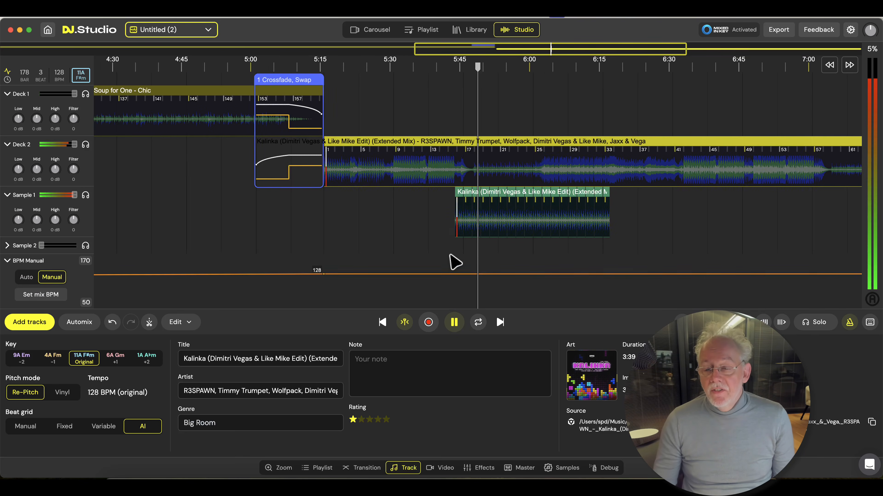
key("space")
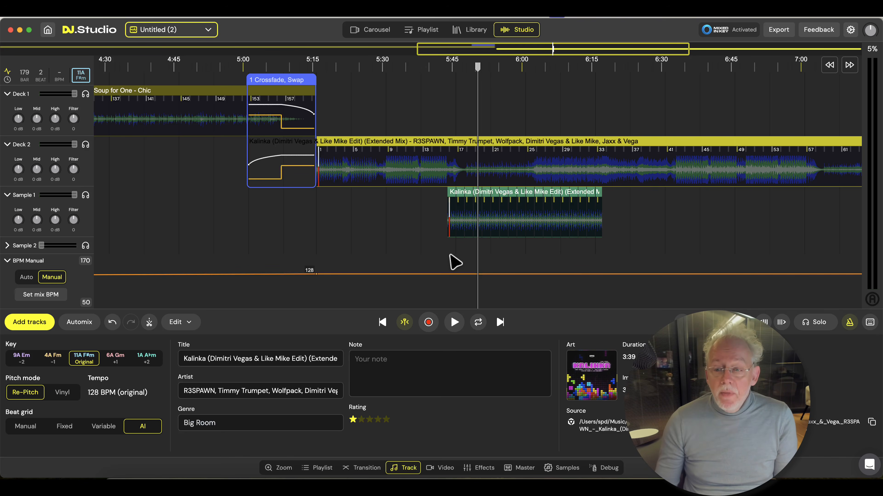
Open the support messenger and start a new message conversation with the DJ.Studio team
left_click(869, 466)
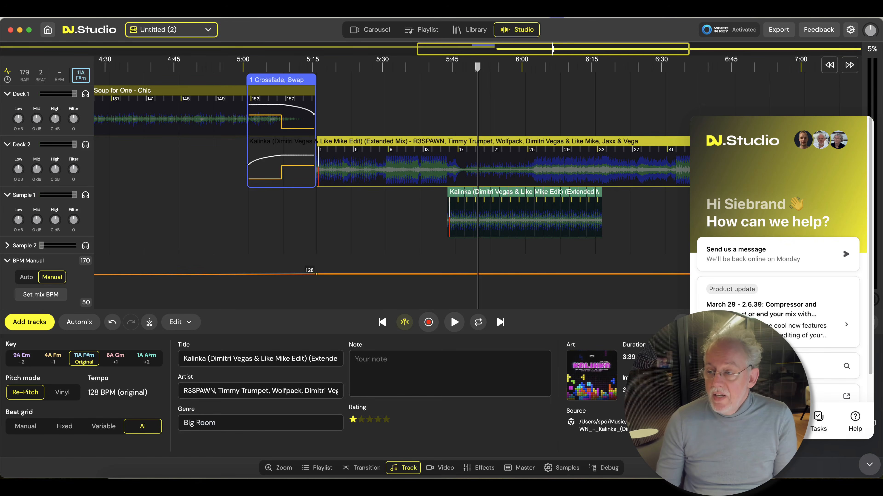
left_click(744, 422)
left_click(781, 384)
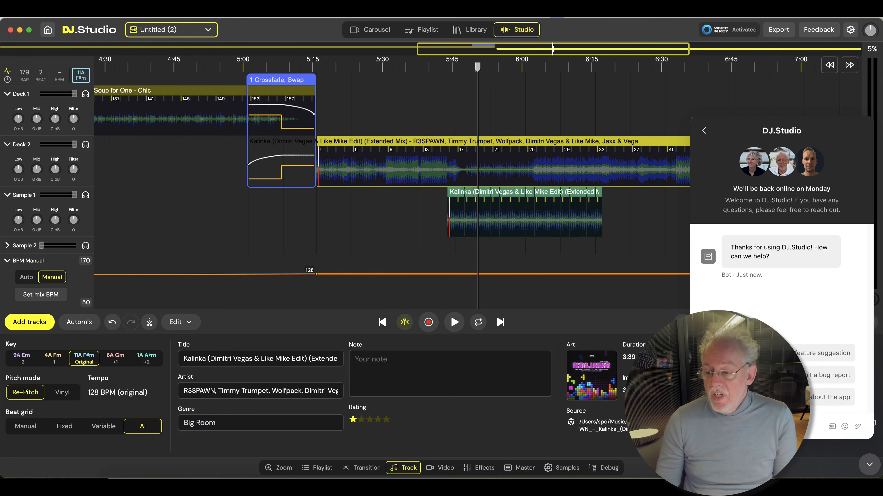